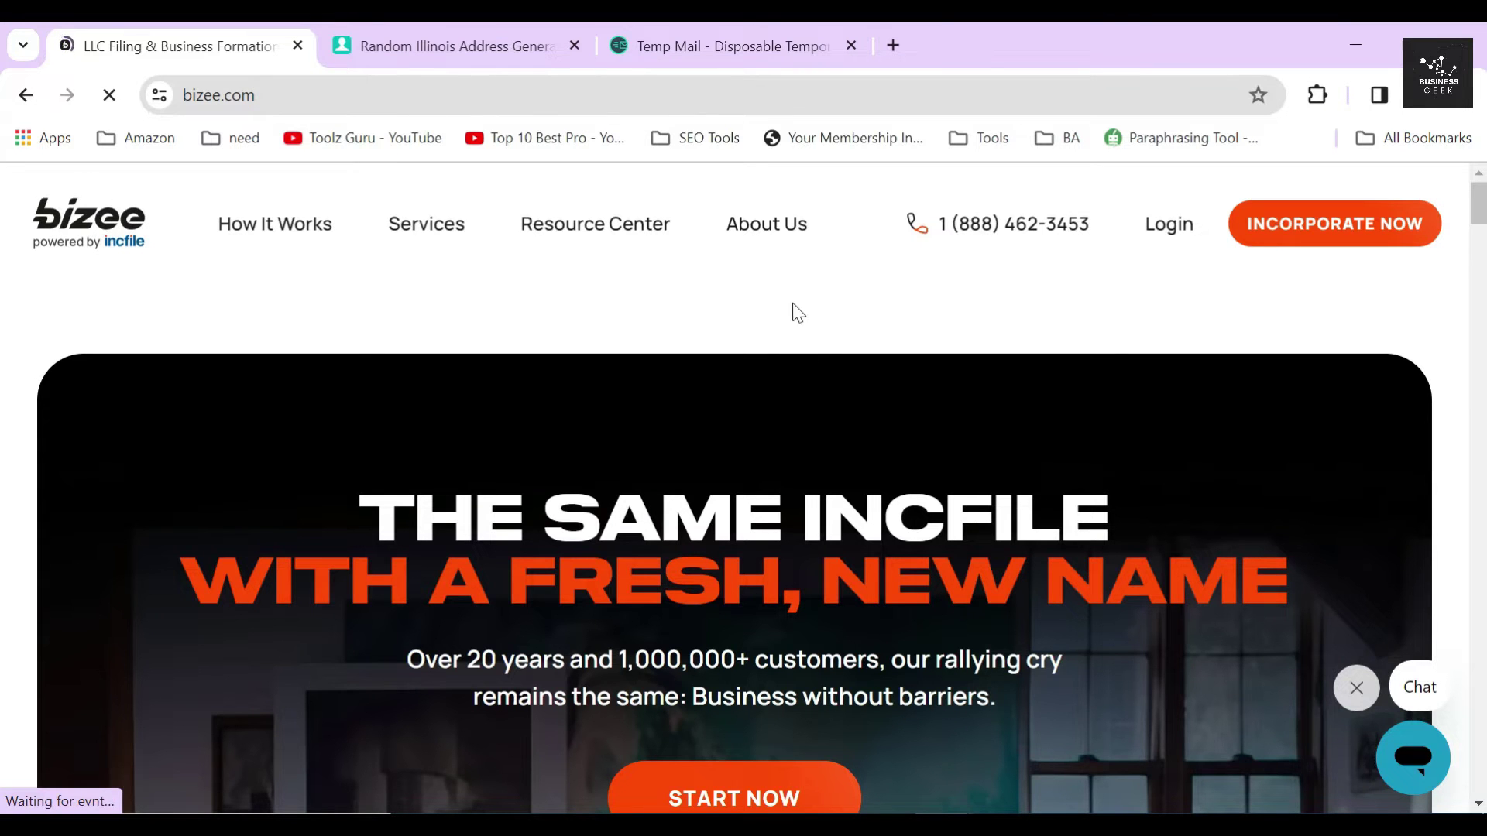
- Look through the Bizee home page's entrepreneur, customer rating and pricing sections
scroll(789, 303, down, 10)
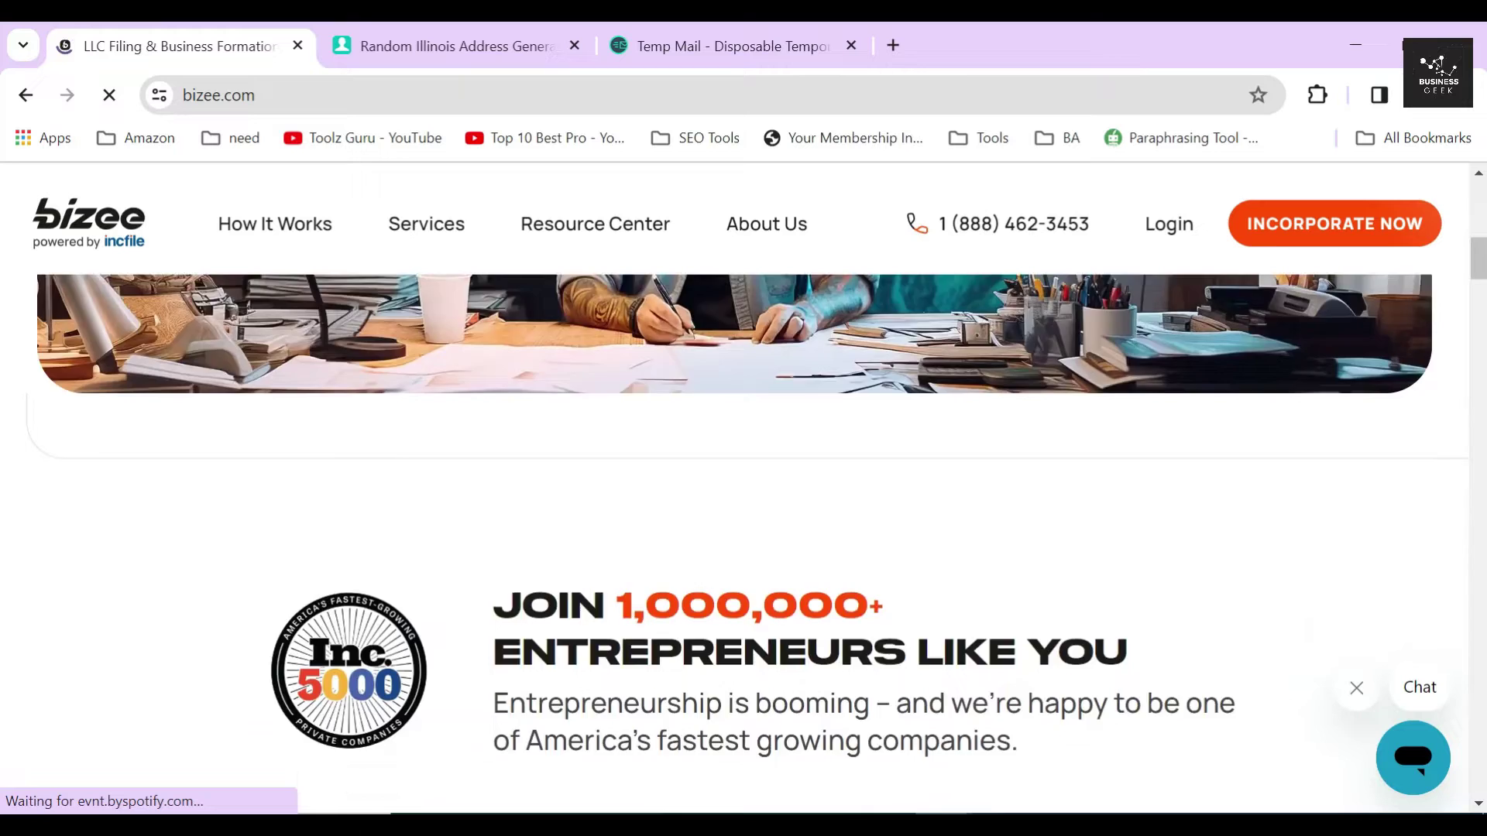
drag(488, 416, 1135, 559)
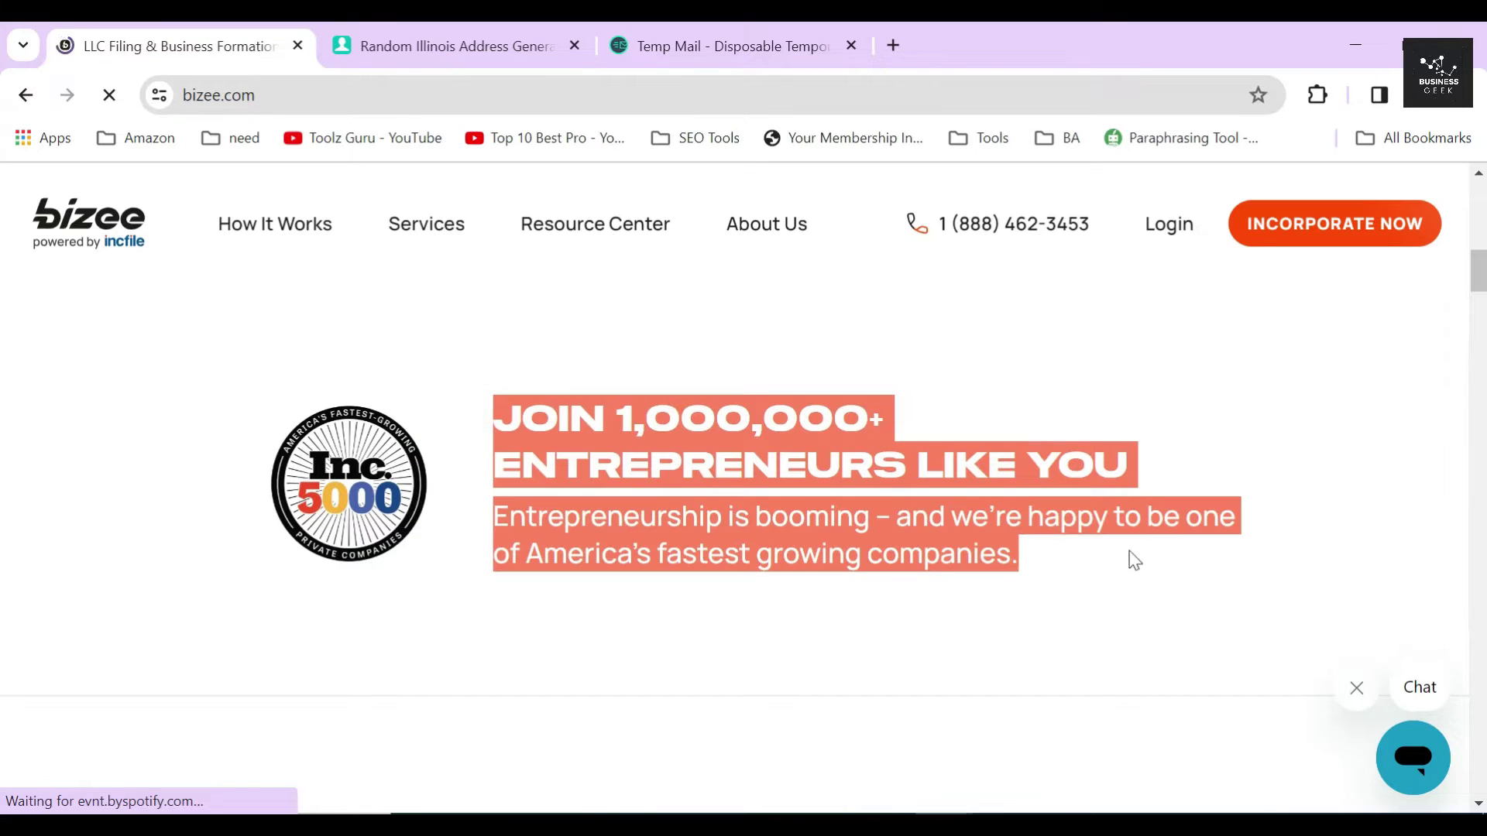
click(831, 615)
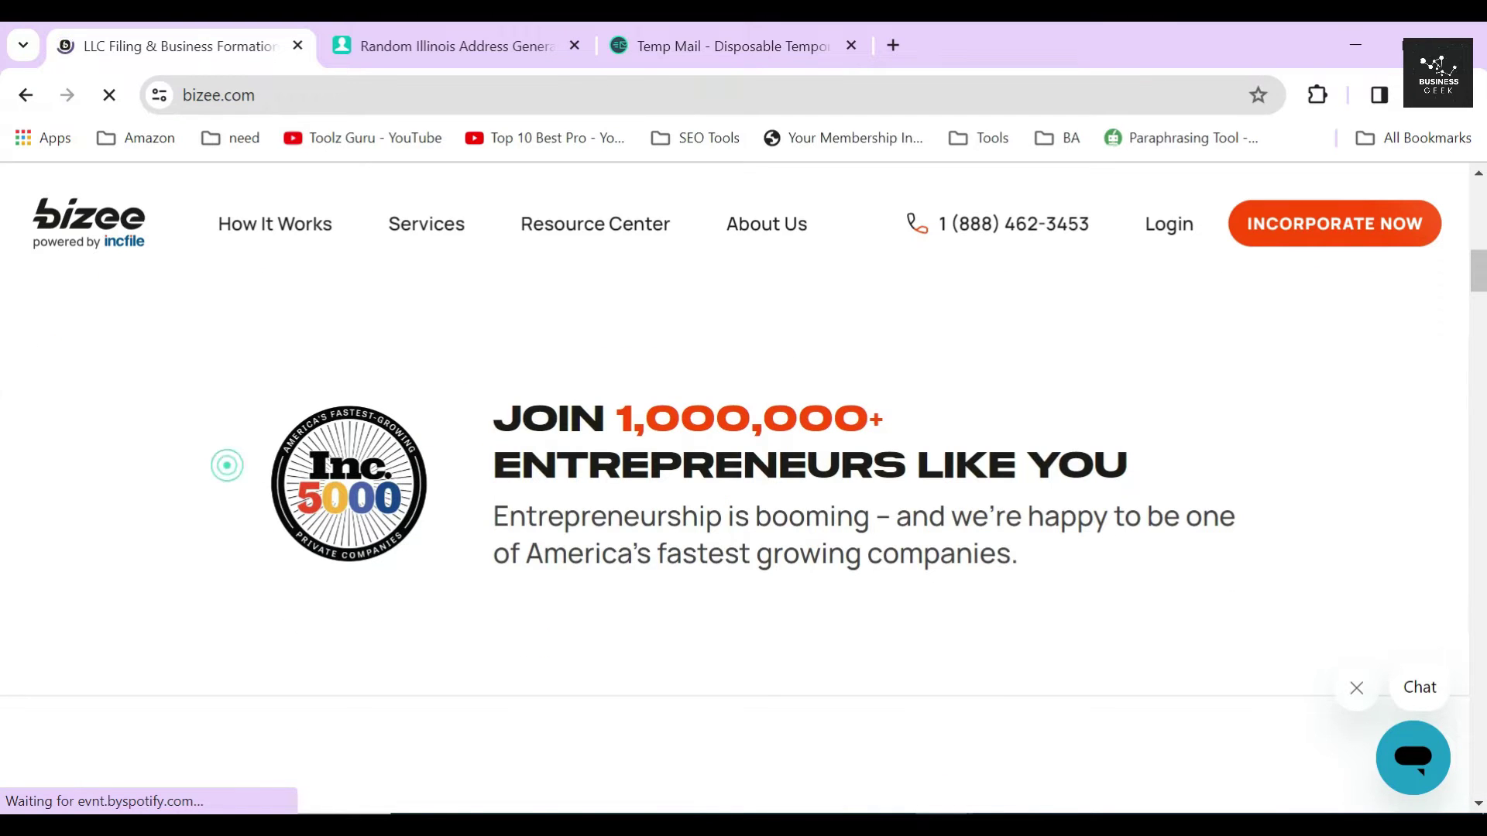
scroll(467, 534, down, 10)
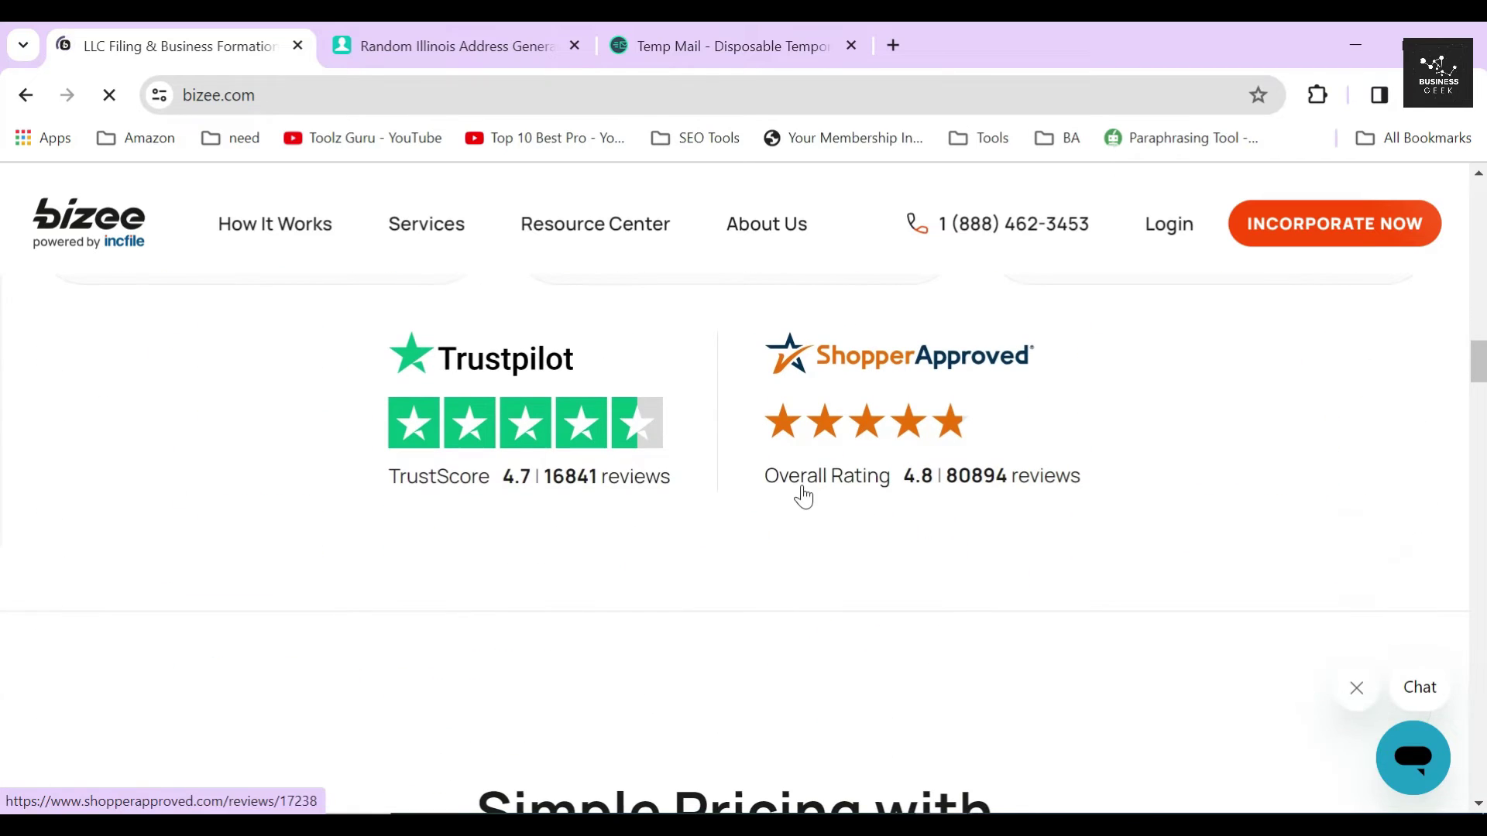
drag(767, 424, 976, 415)
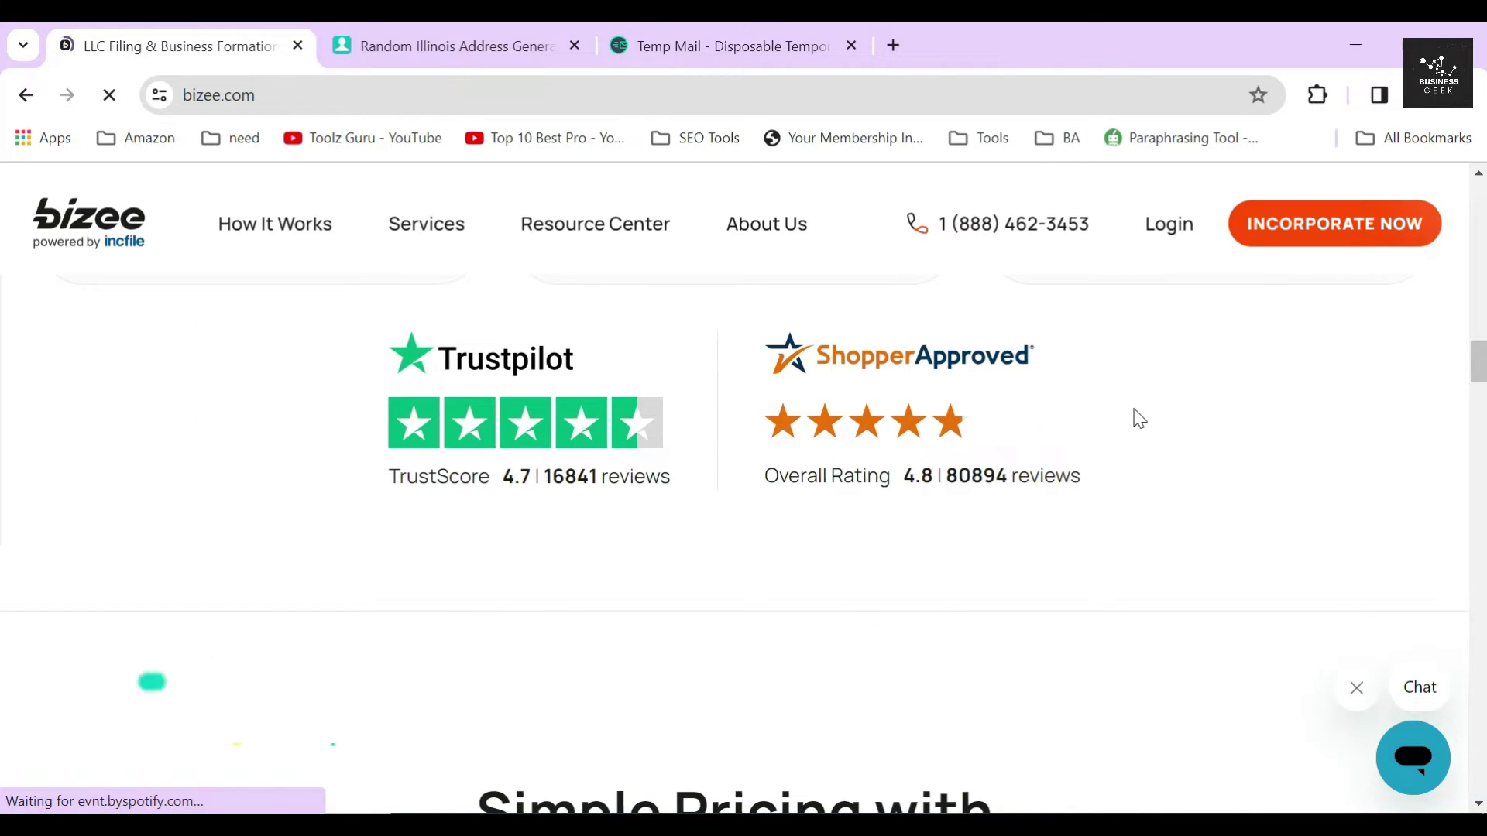
scroll(854, 497, down, 1)
scroll(854, 502, down, 4)
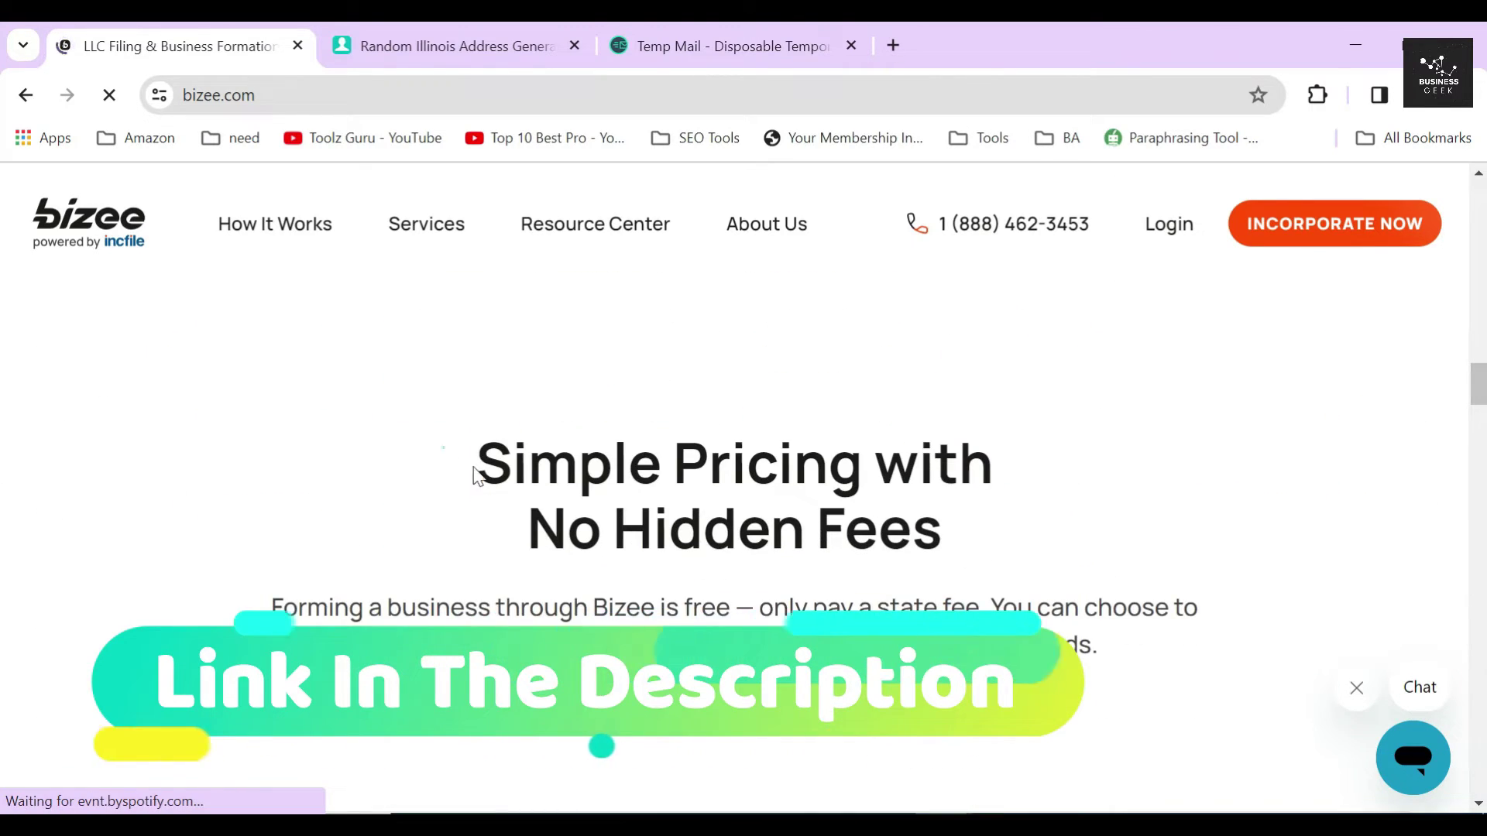
drag(445, 462, 1075, 571)
drag(756, 607, 999, 609)
click(4, 387)
drag(1481, 393, 1481, 208)
- Open the Dissolve Your Company service page
click(436, 279)
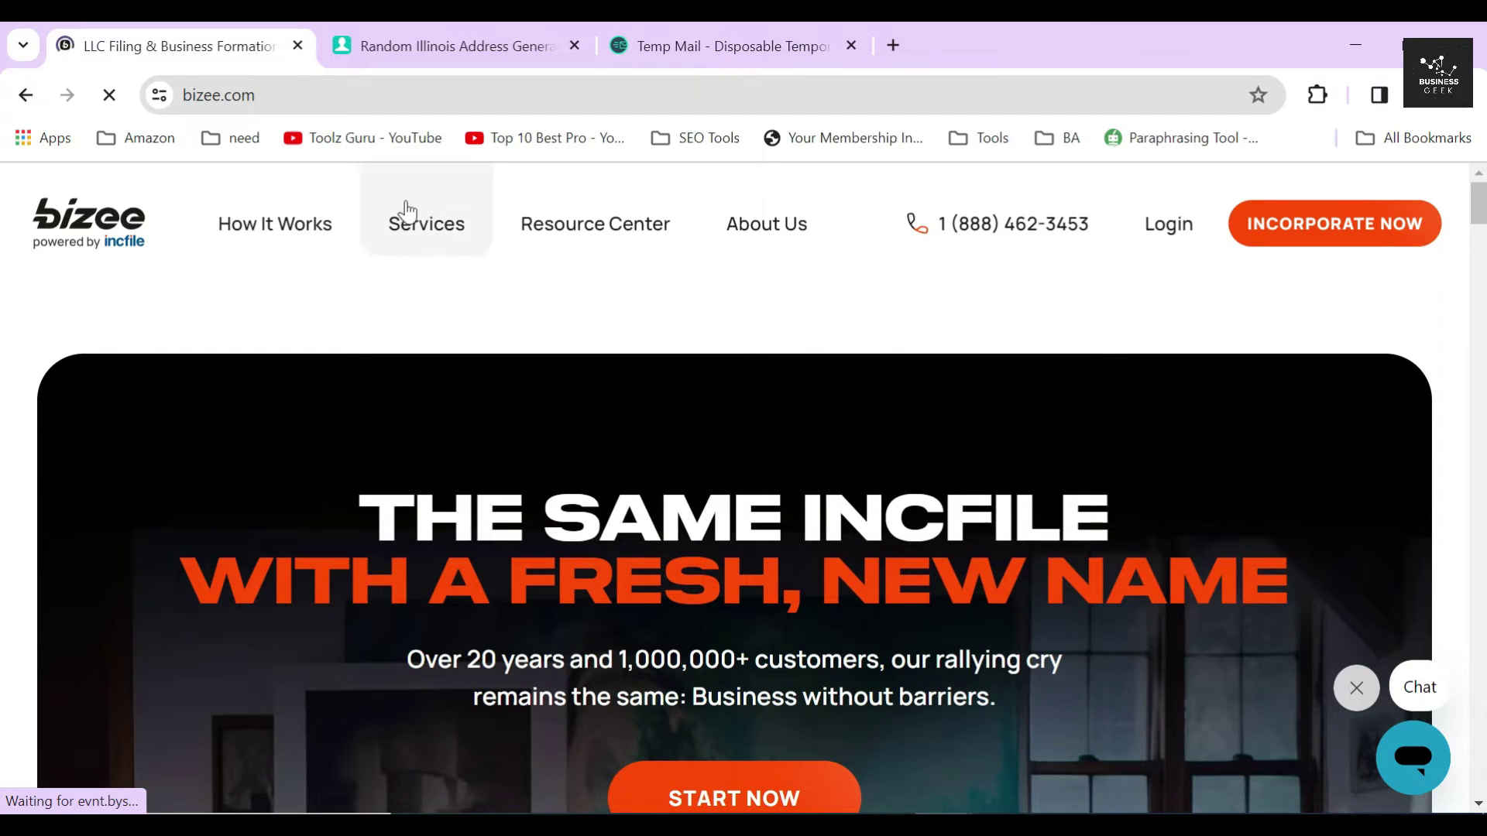
mouse_move(431, 223)
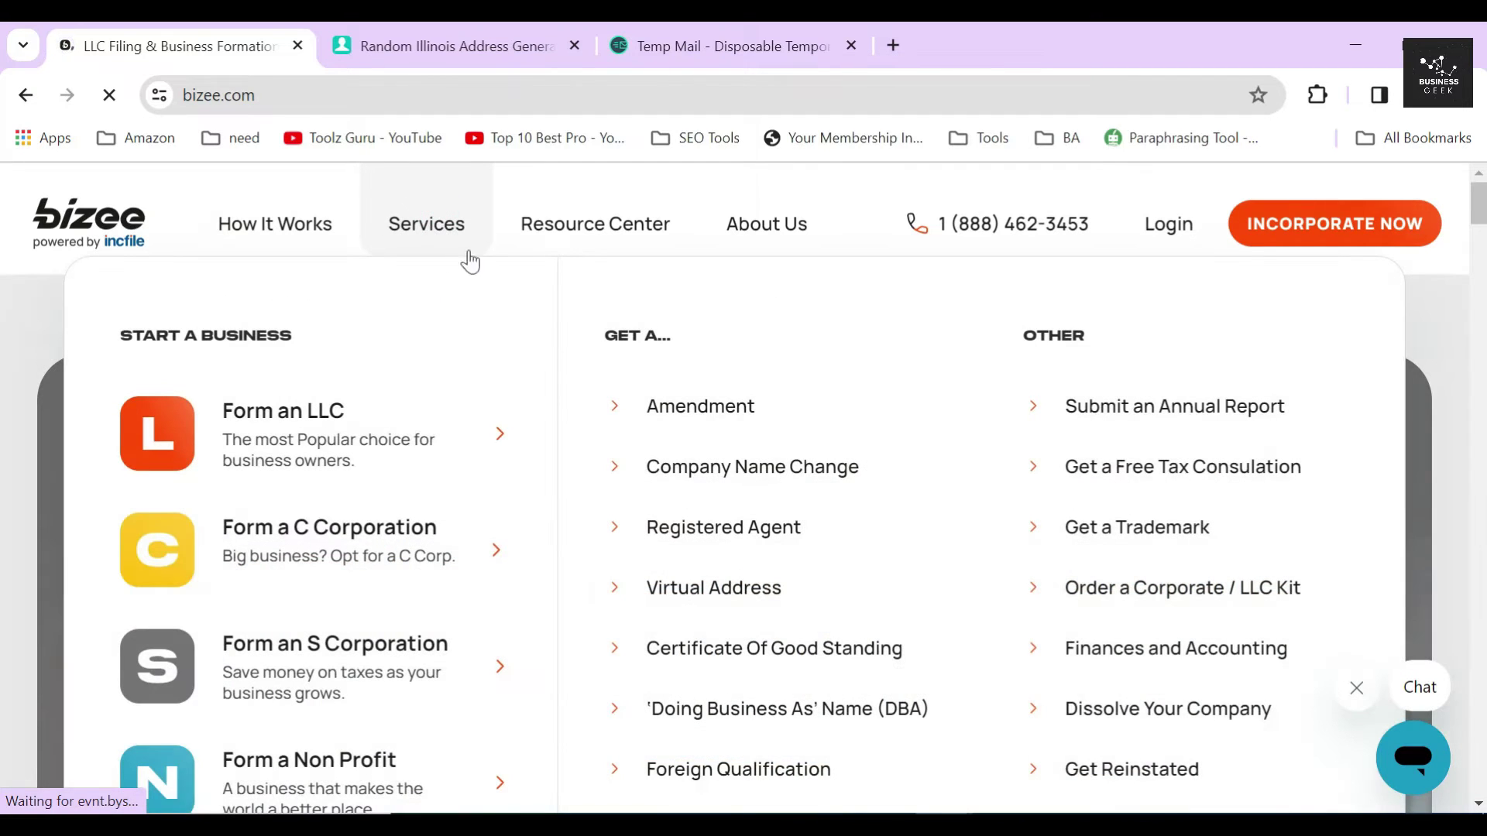
click(1129, 710)
- Examine the Articles of Dissolution page, from its heading and ratings down to the Dissolution quote form
scroll(268, 457, down, 3)
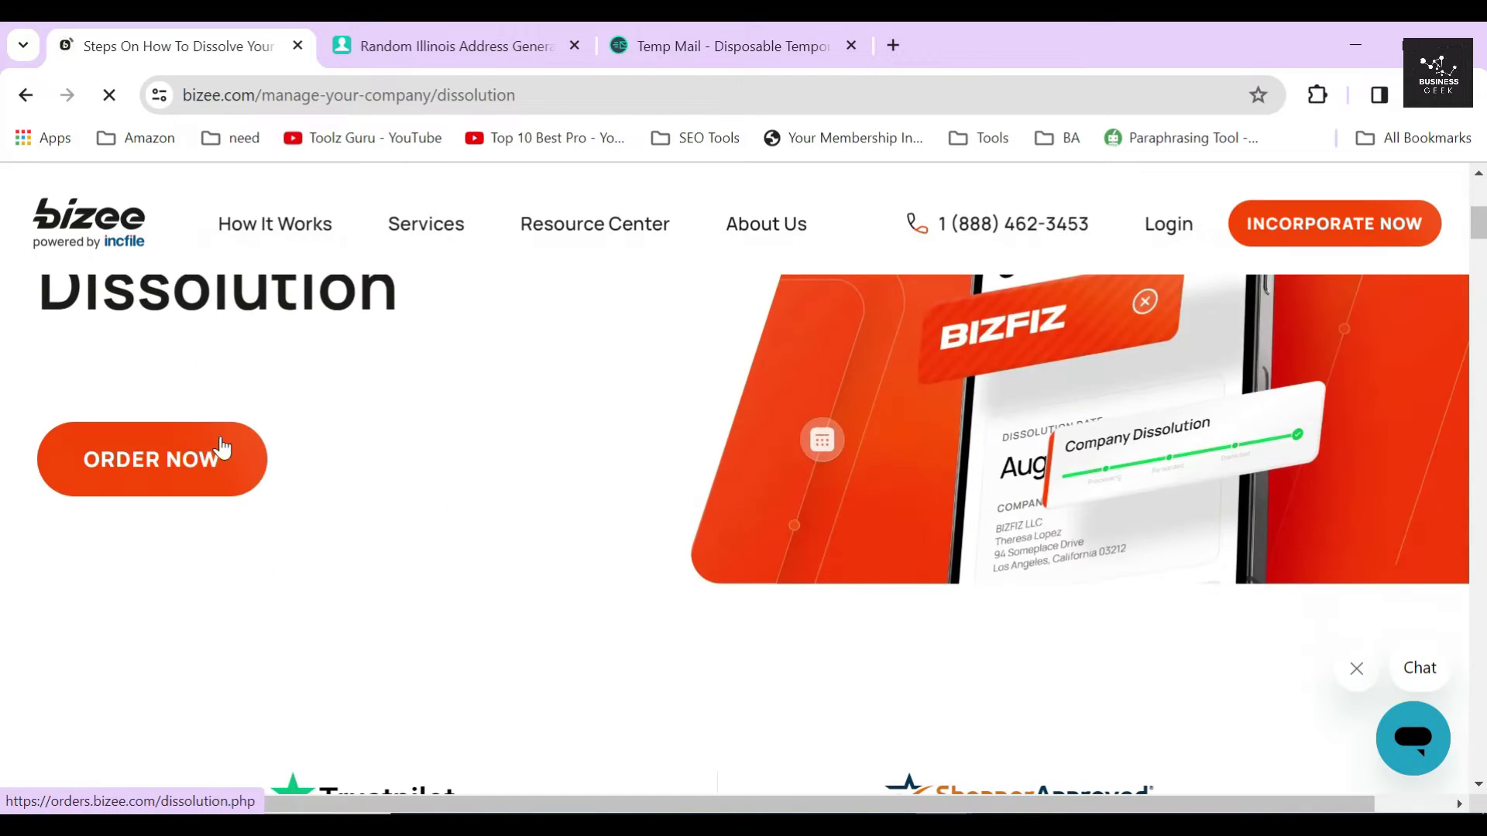
scroll(126, 448, up, 3)
drag(48, 391, 478, 570)
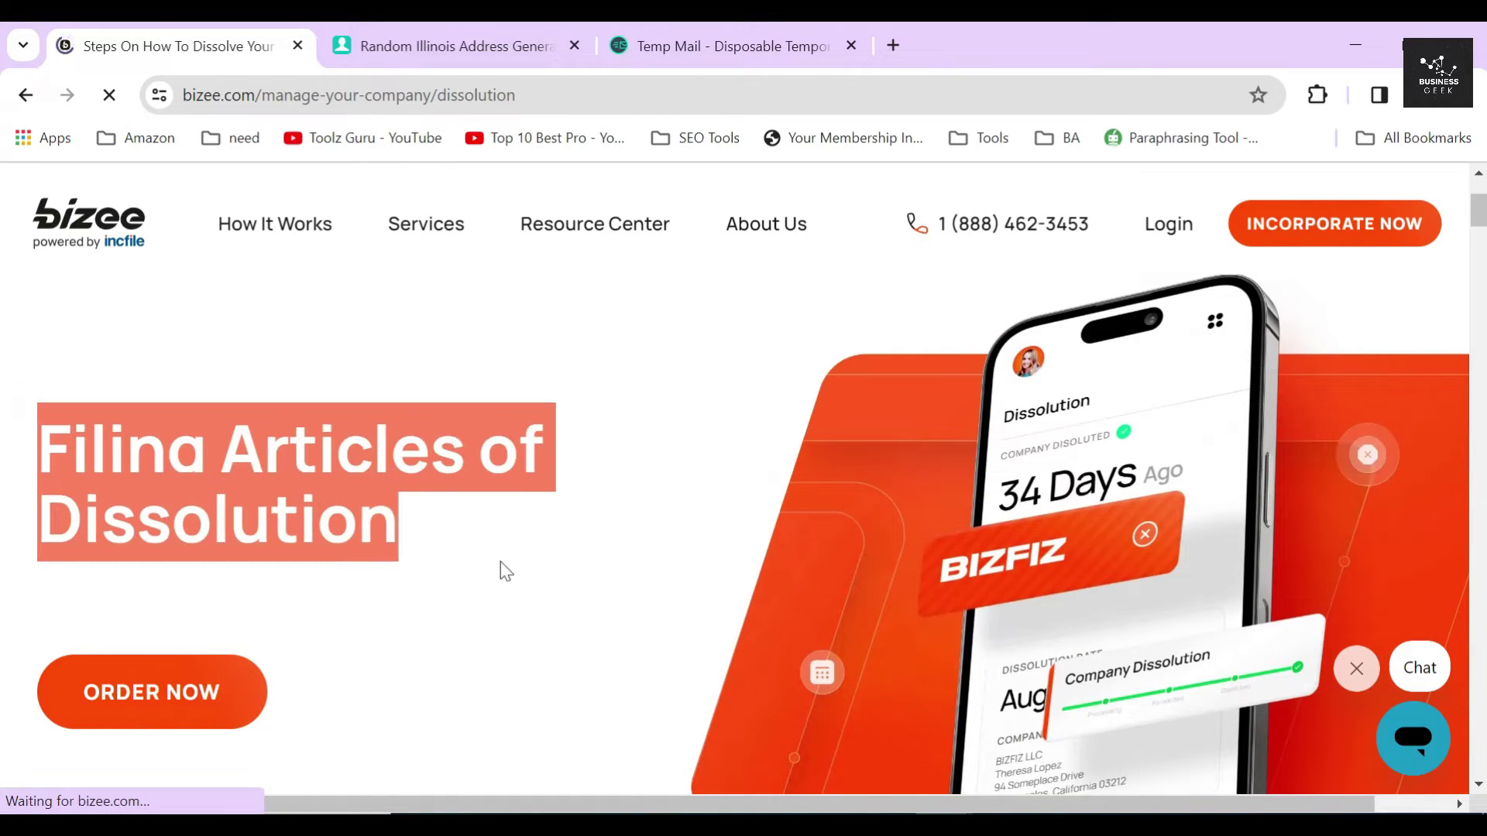
click(547, 534)
scroll(1034, 553, down, 10)
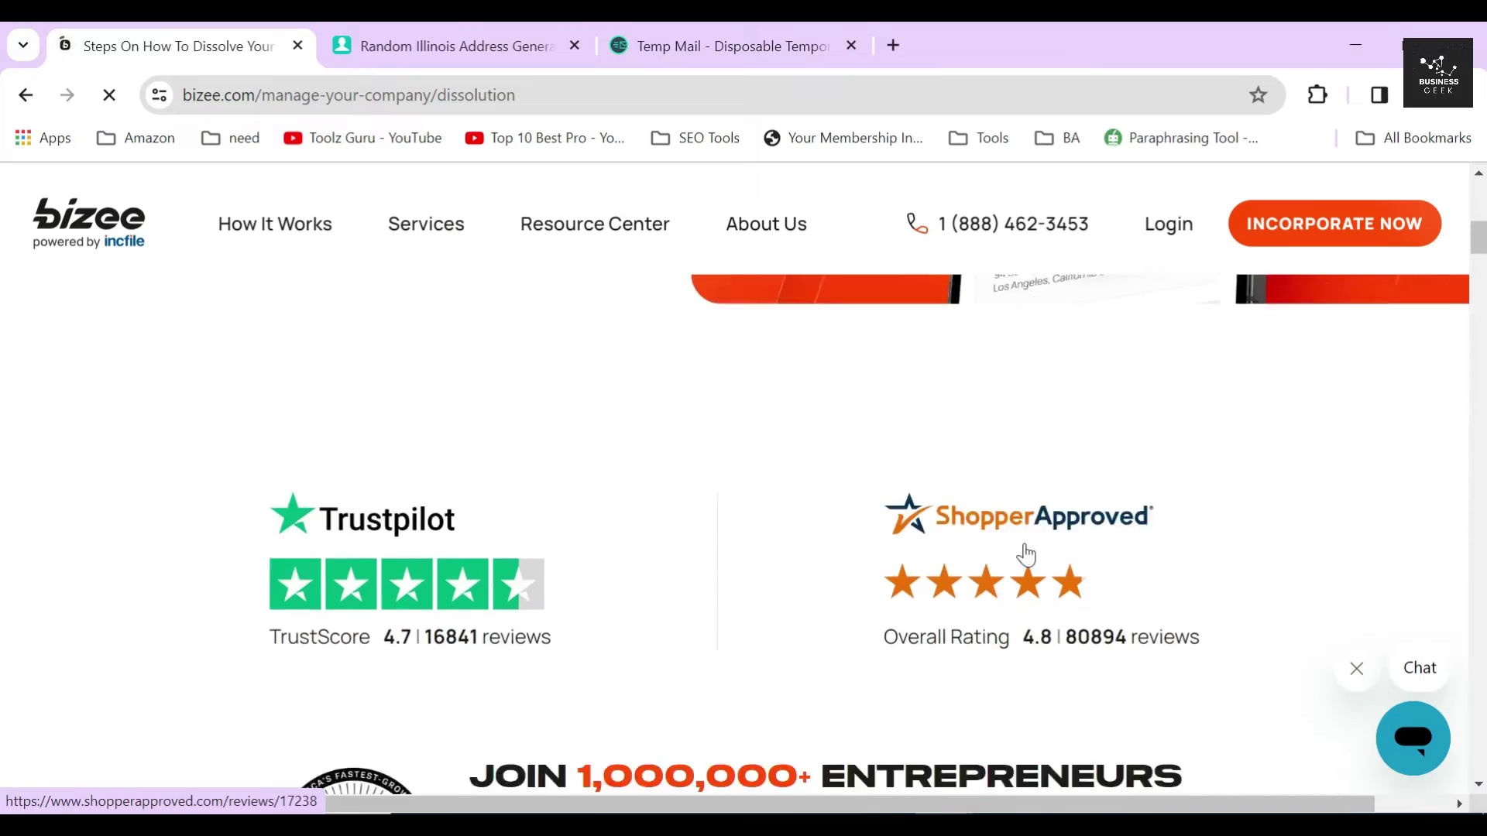
scroll(1036, 551, down, 15)
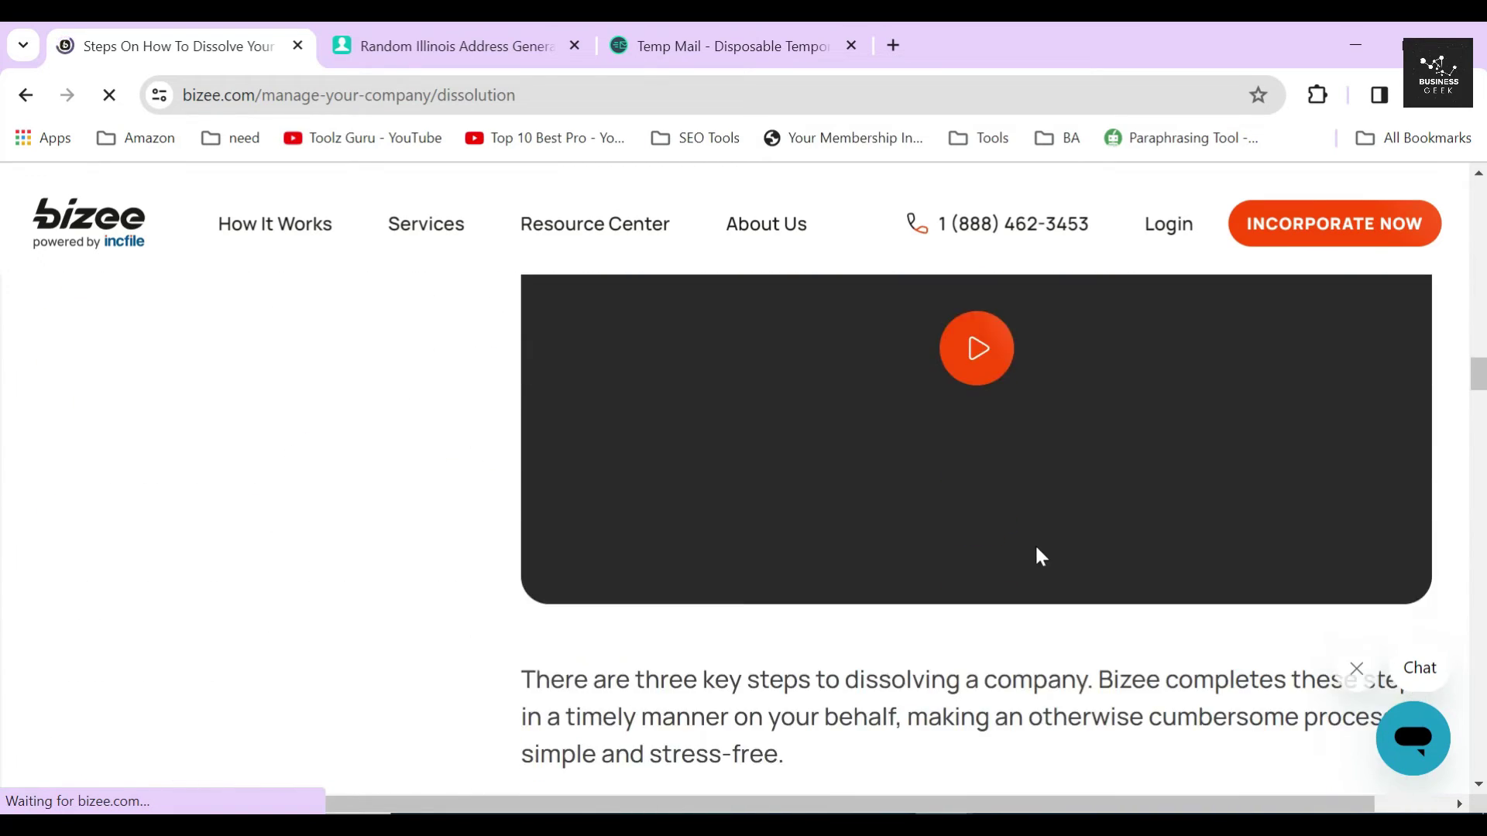
scroll(1033, 542, down, 5)
drag(1047, 439, 1220, 440)
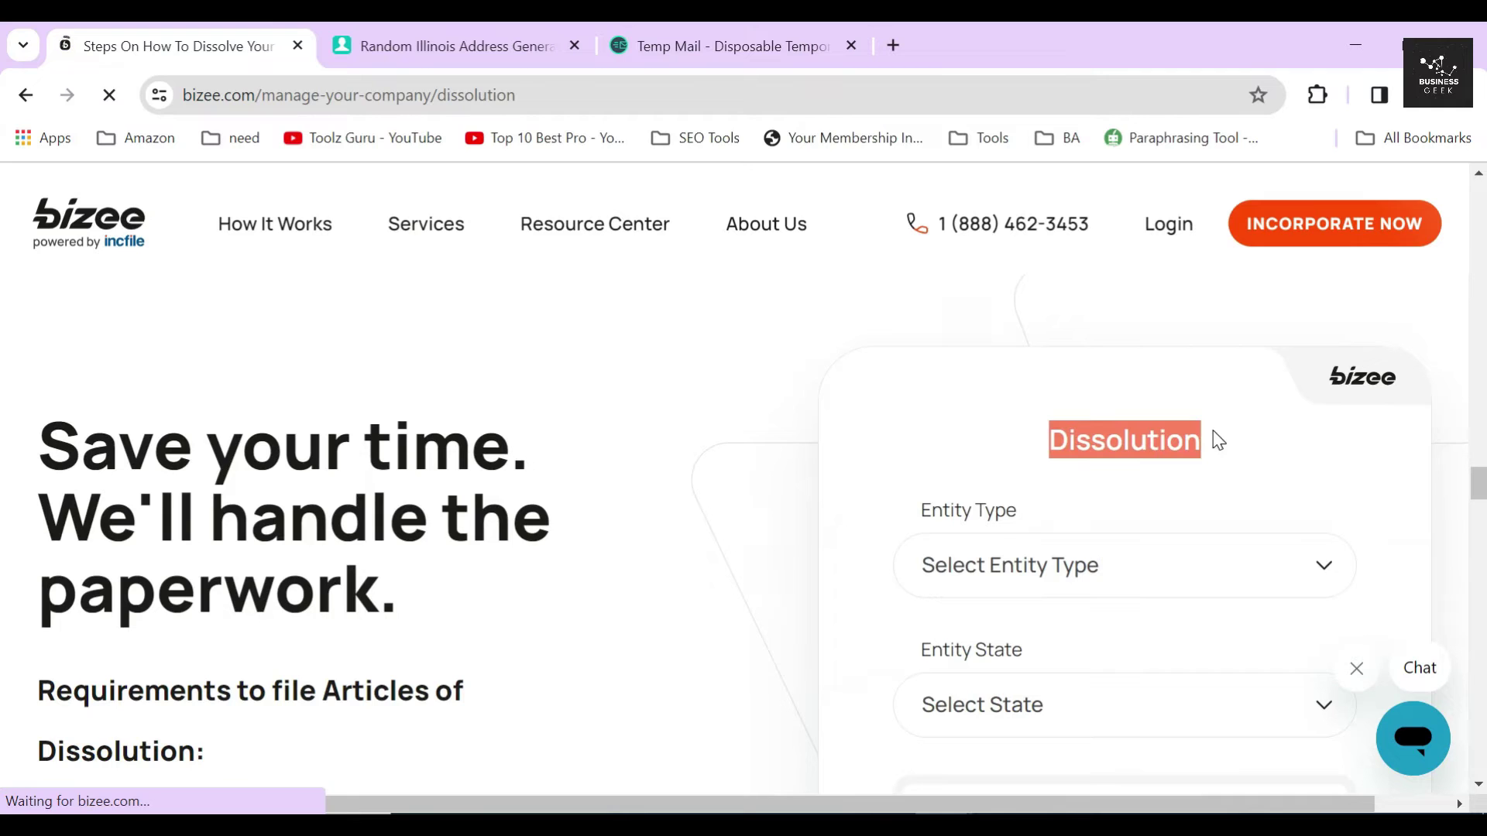
click(862, 480)
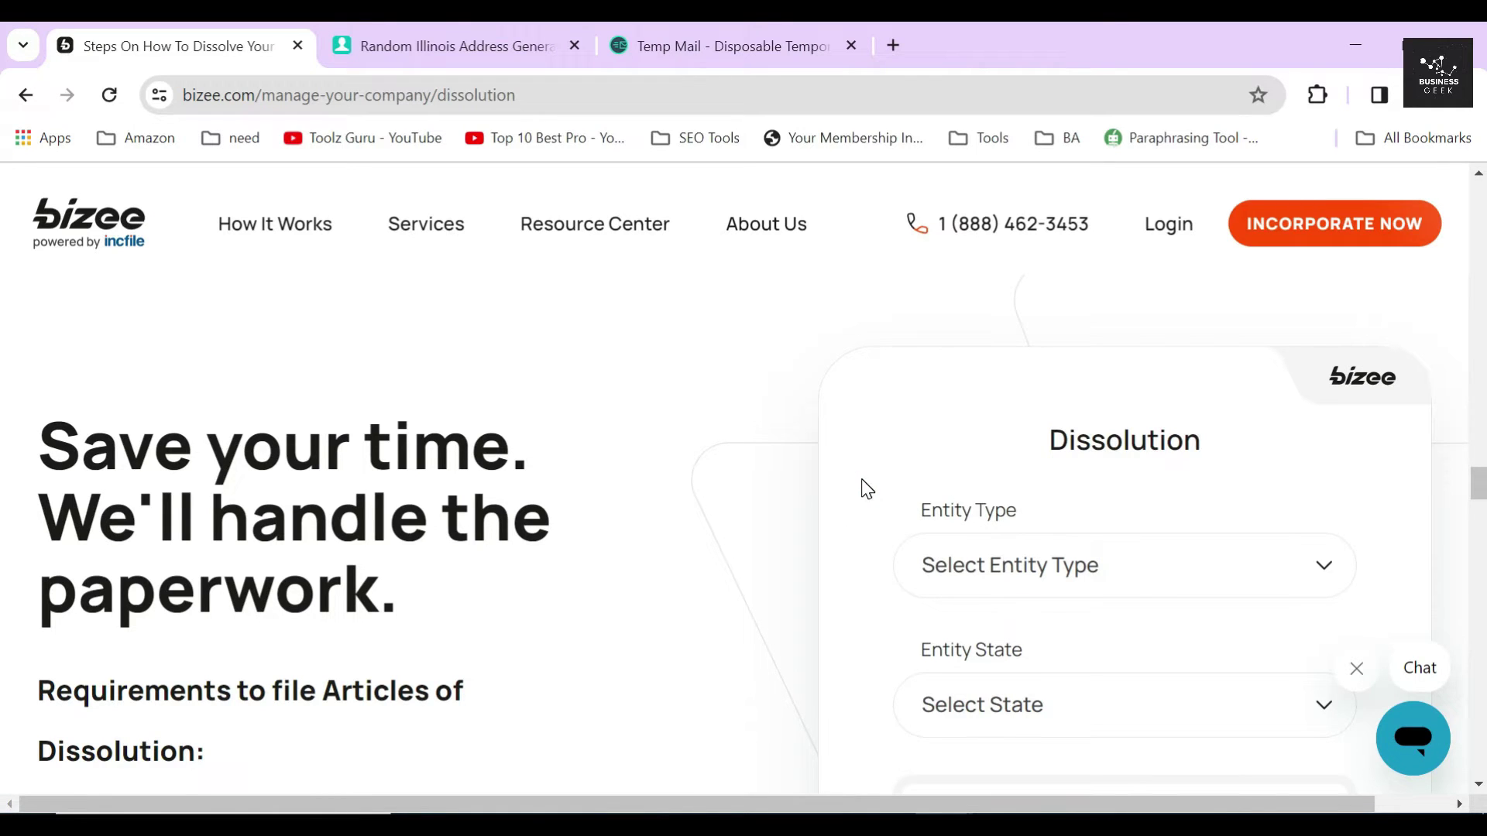
- Set the entity type to LLC in the Dissolution quote form
scroll(861, 488, down, 2)
click(922, 443)
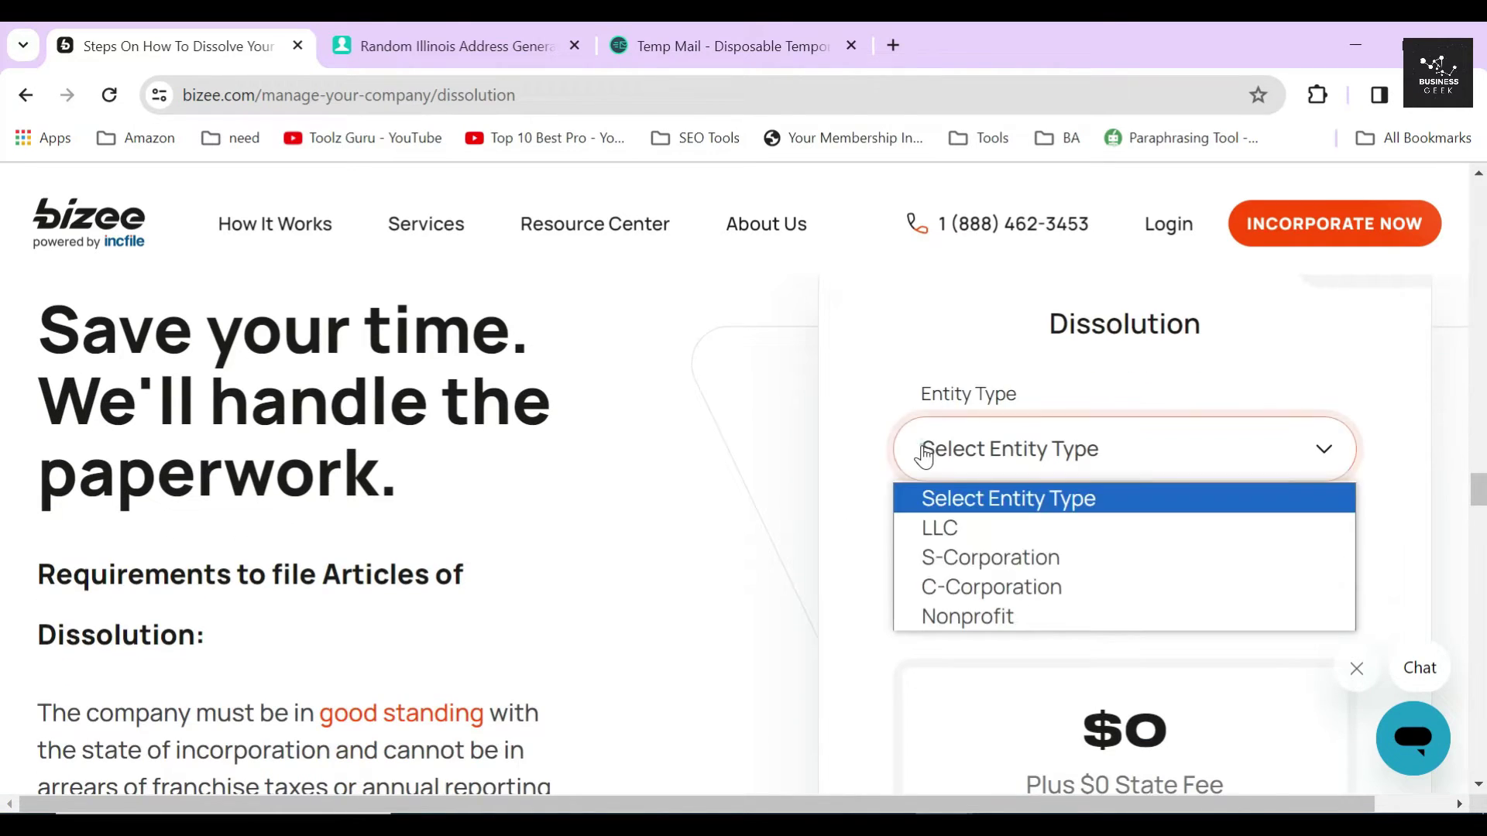
click(951, 542)
click(843, 446)
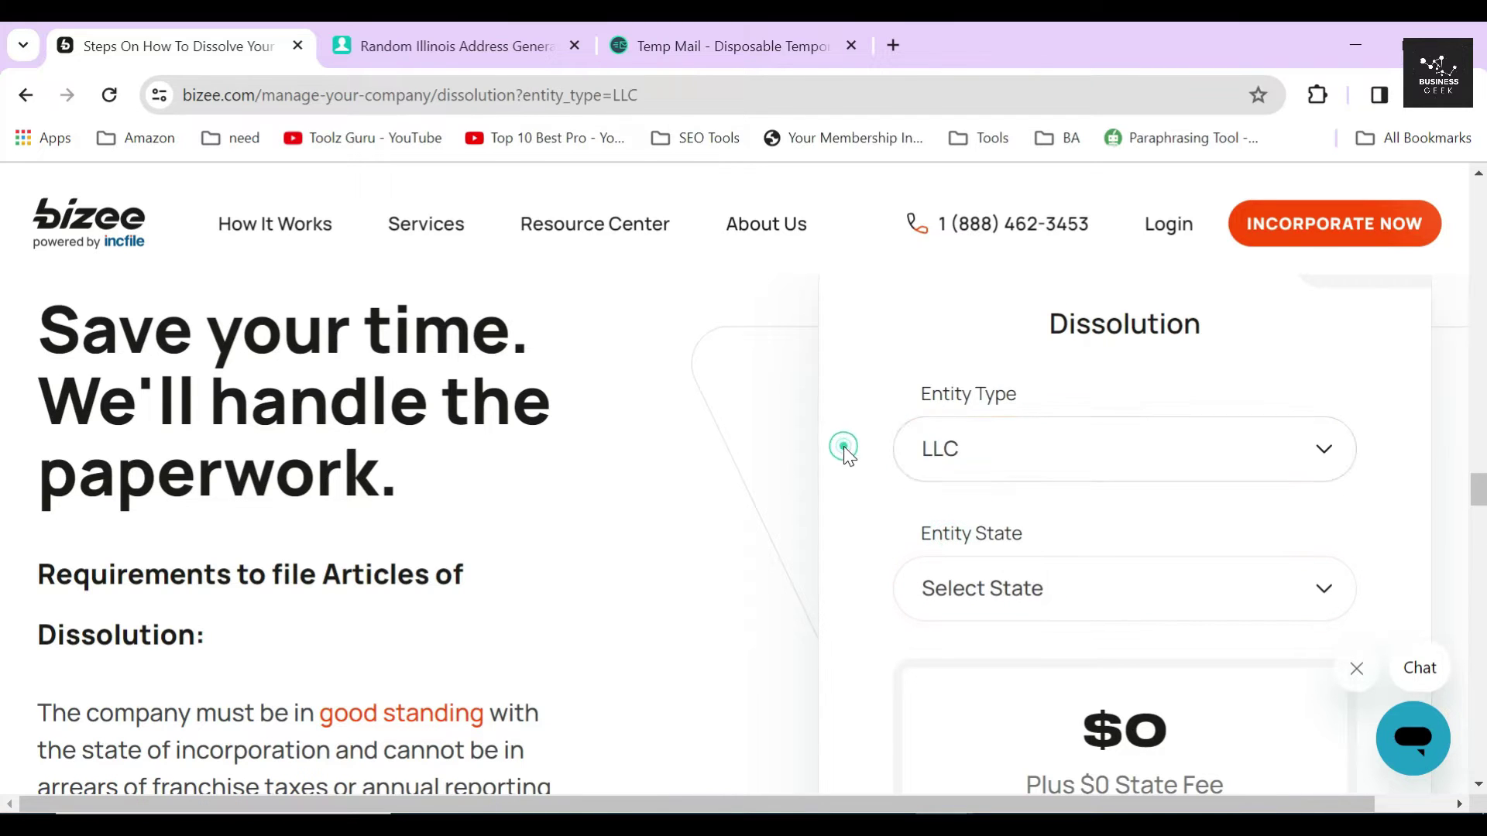
- Set the entity state to Illinois in the Dissolution quote form
scroll(860, 471, down, 3)
scroll(860, 471, up, 1)
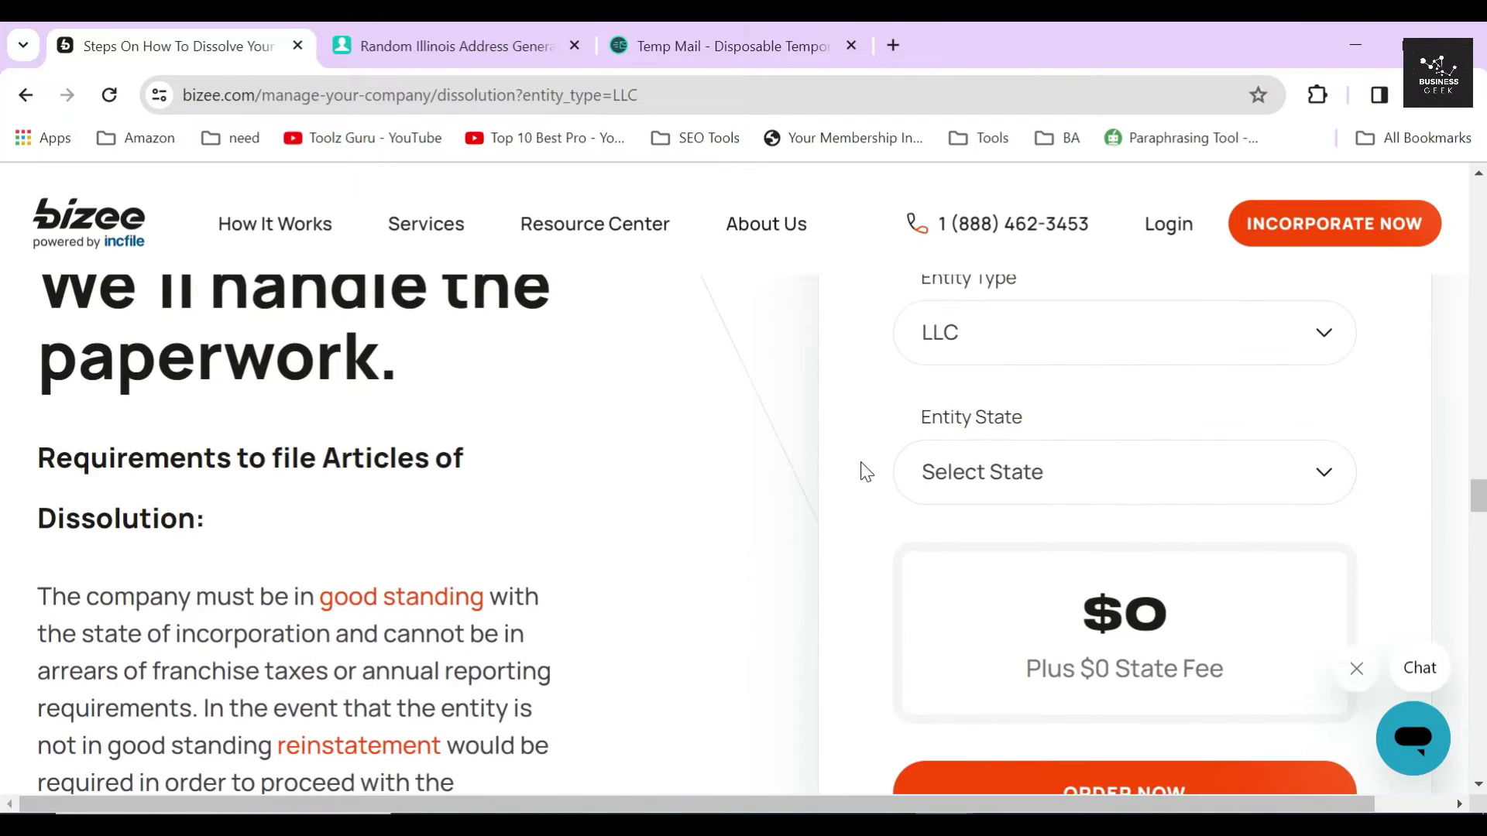
click(990, 469)
scroll(989, 341, down, 1)
scroll(989, 349, down, 4)
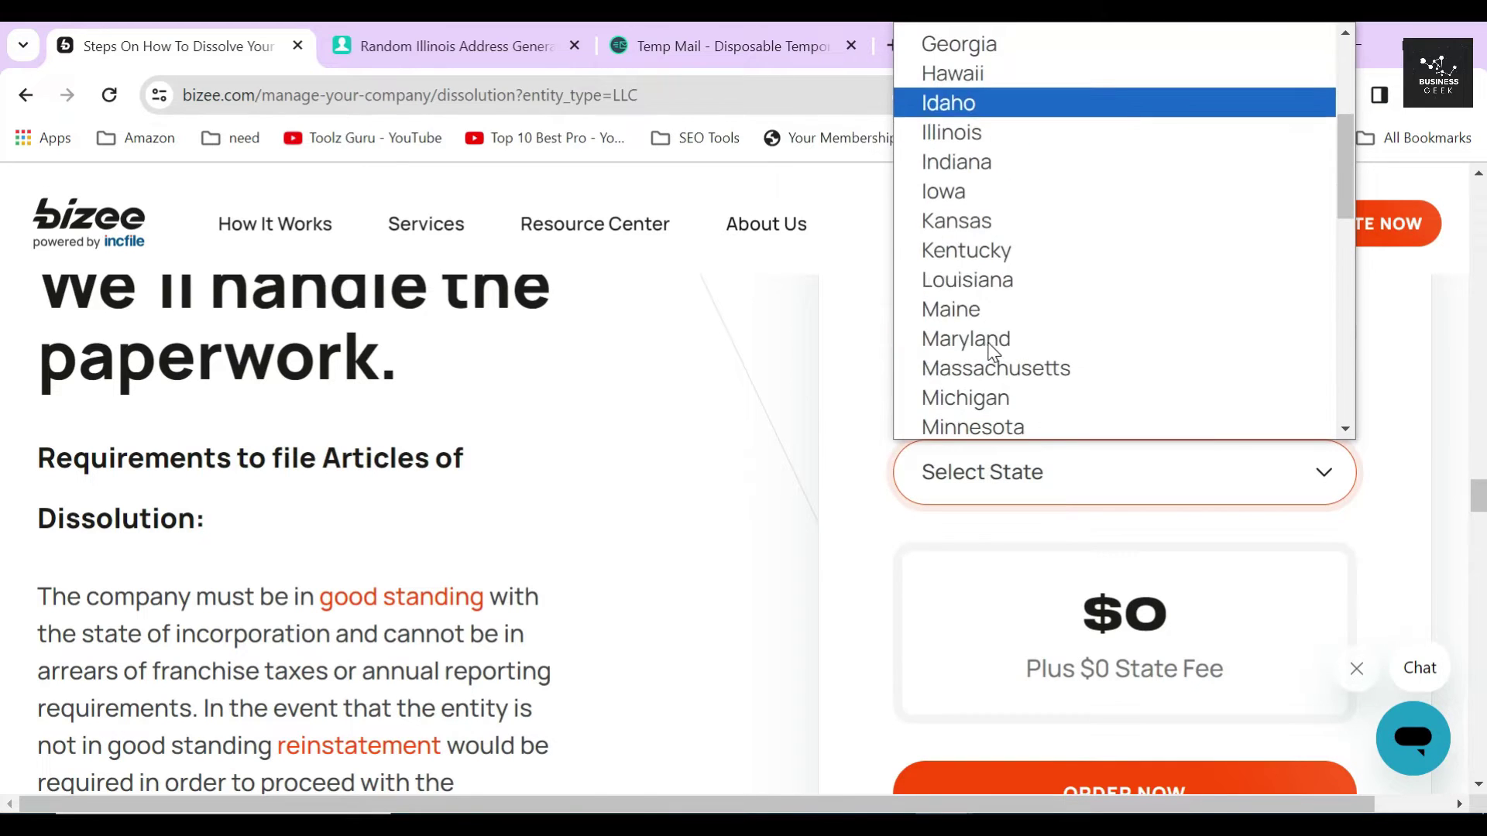
scroll(987, 283, up, 4)
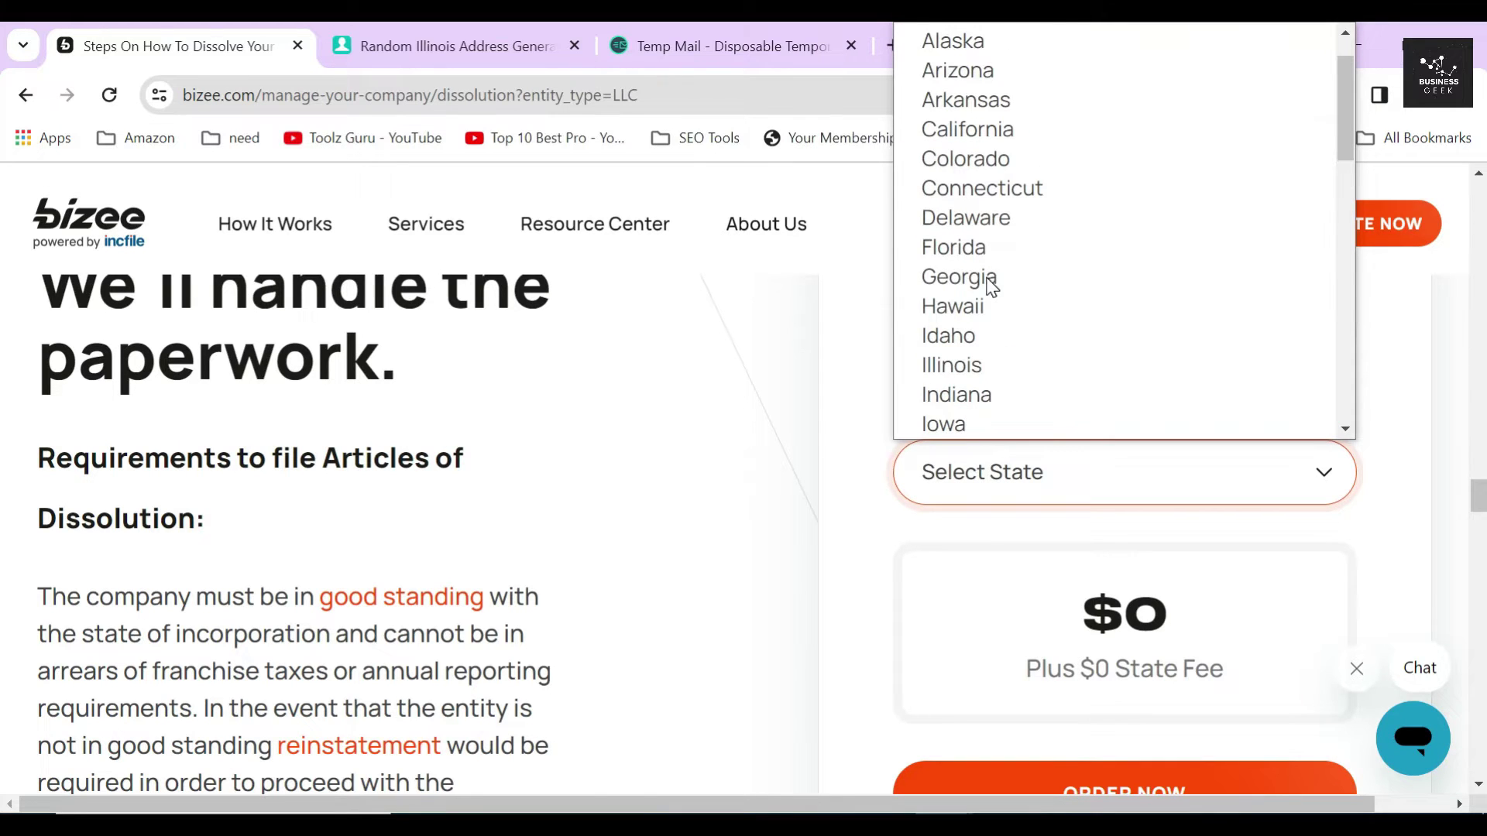
click(975, 364)
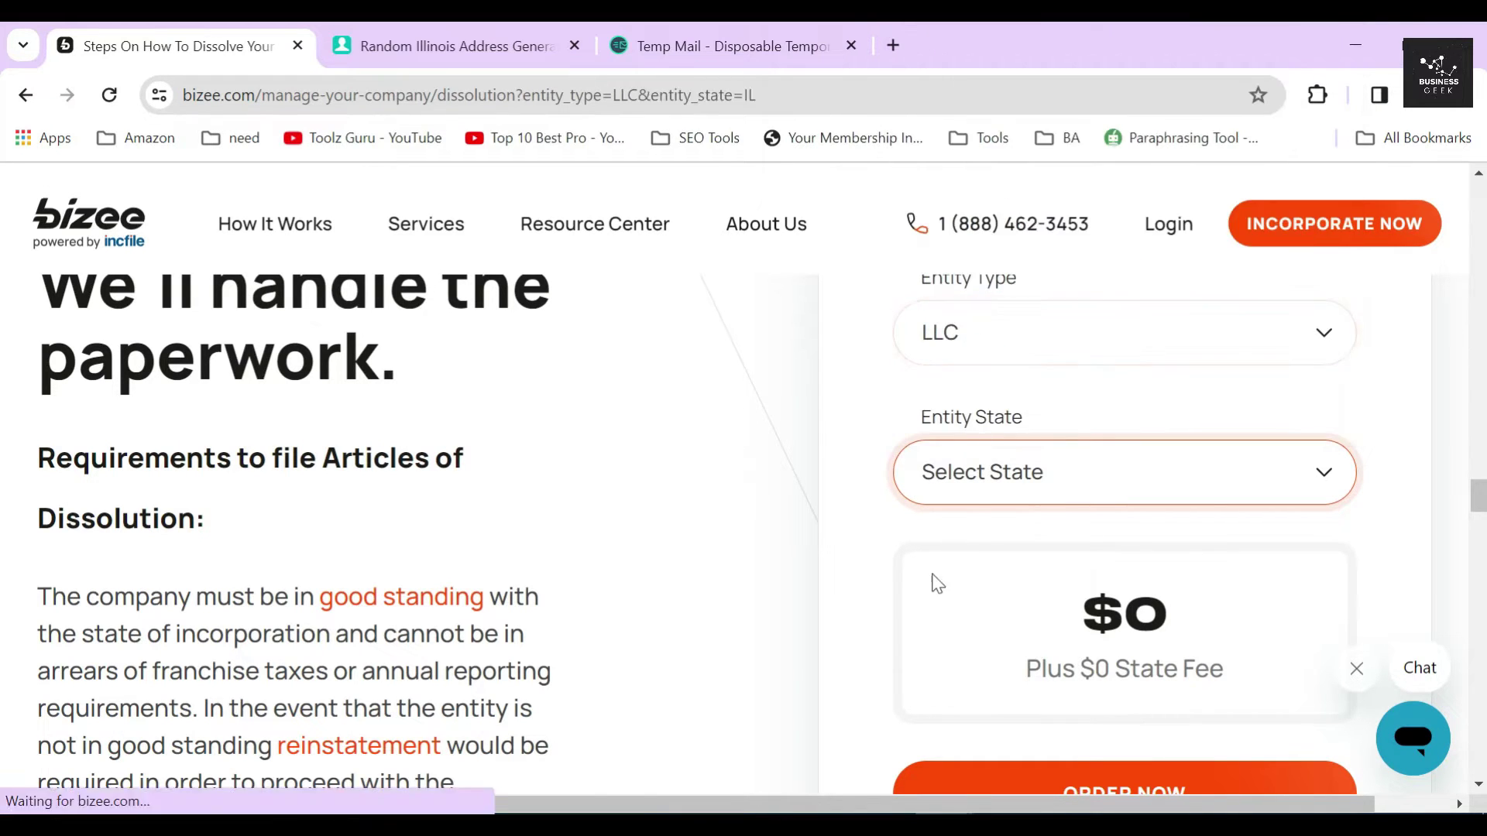
- Check the quoted dissolution price and start the dissolution order
scroll(1026, 537, down, 1)
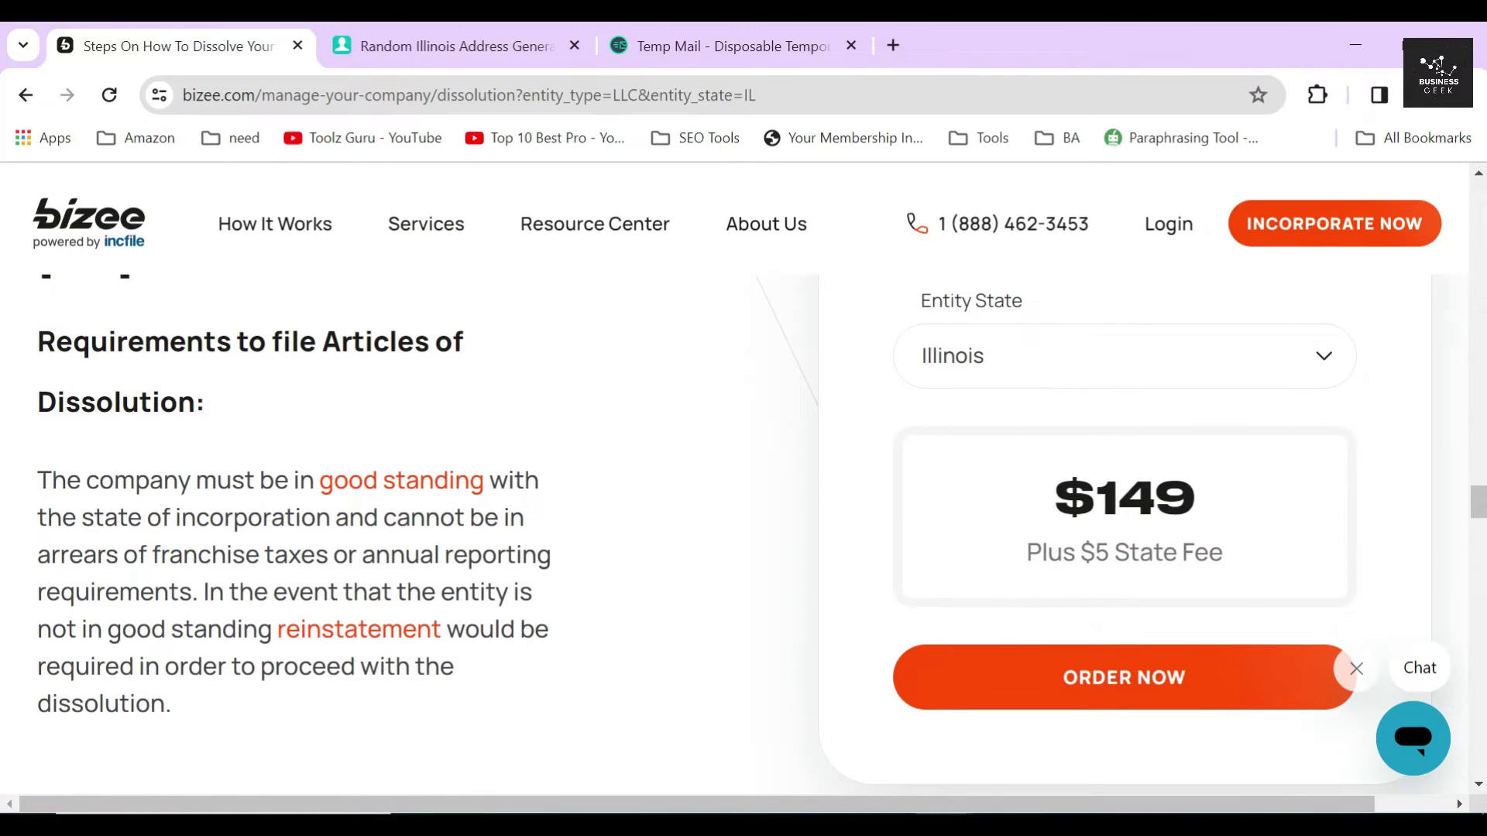
triple_click(1257, 521)
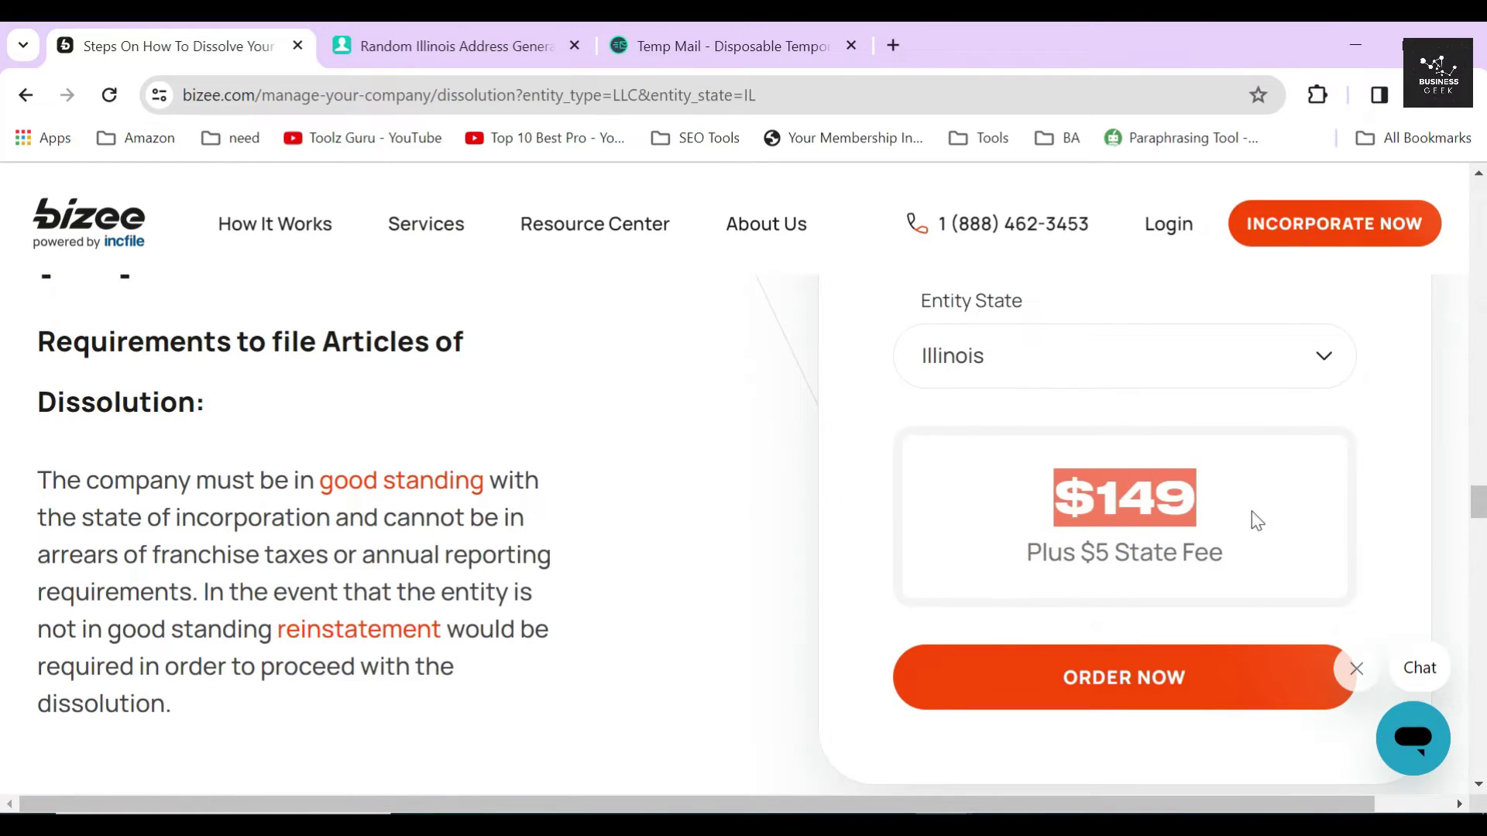
click(1084, 688)
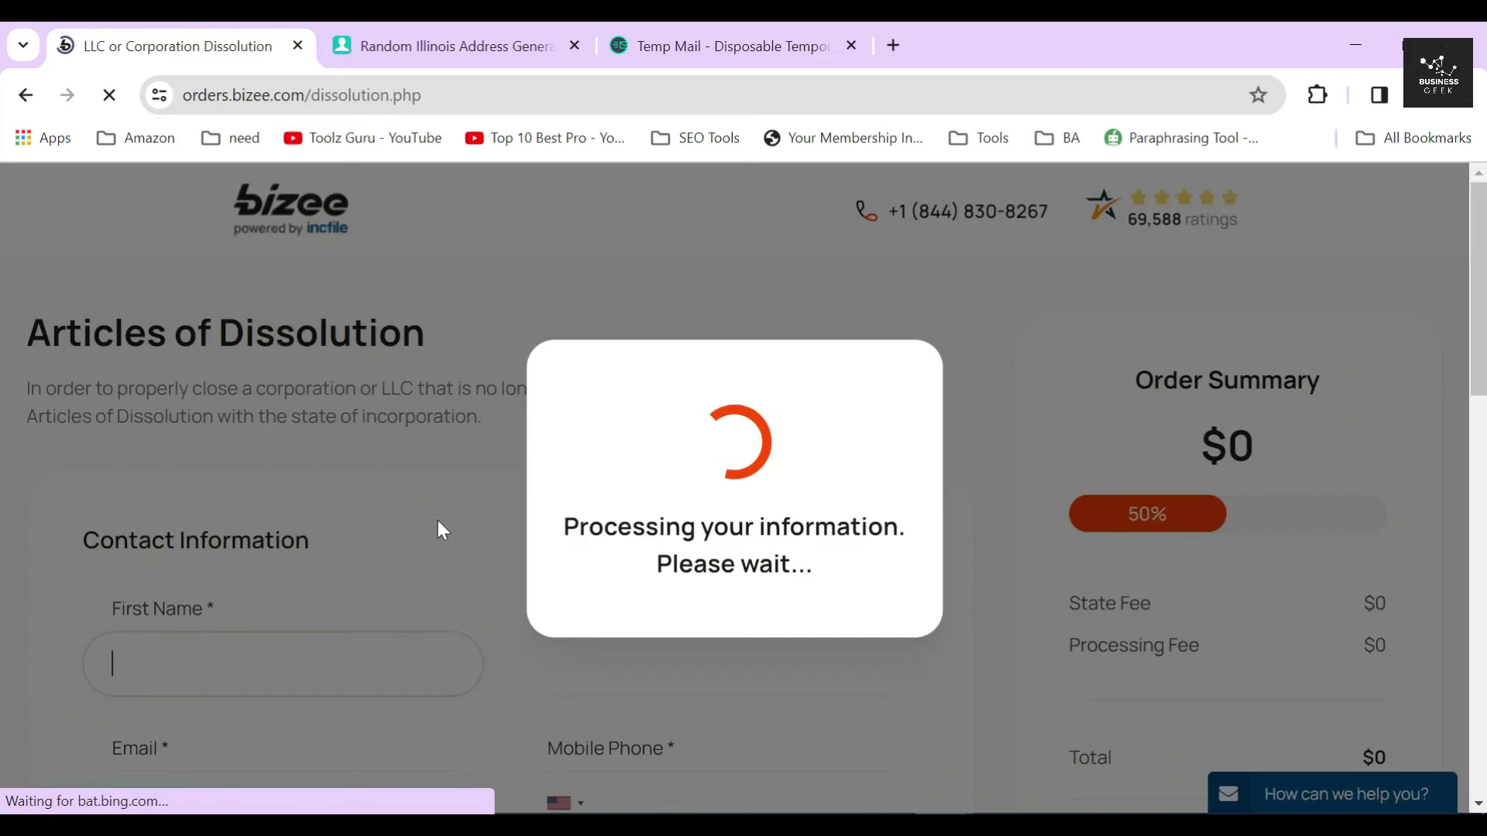
- Enter the contact's first and last name in the order's contact information
scroll(386, 500, down, 1)
text(Ser)
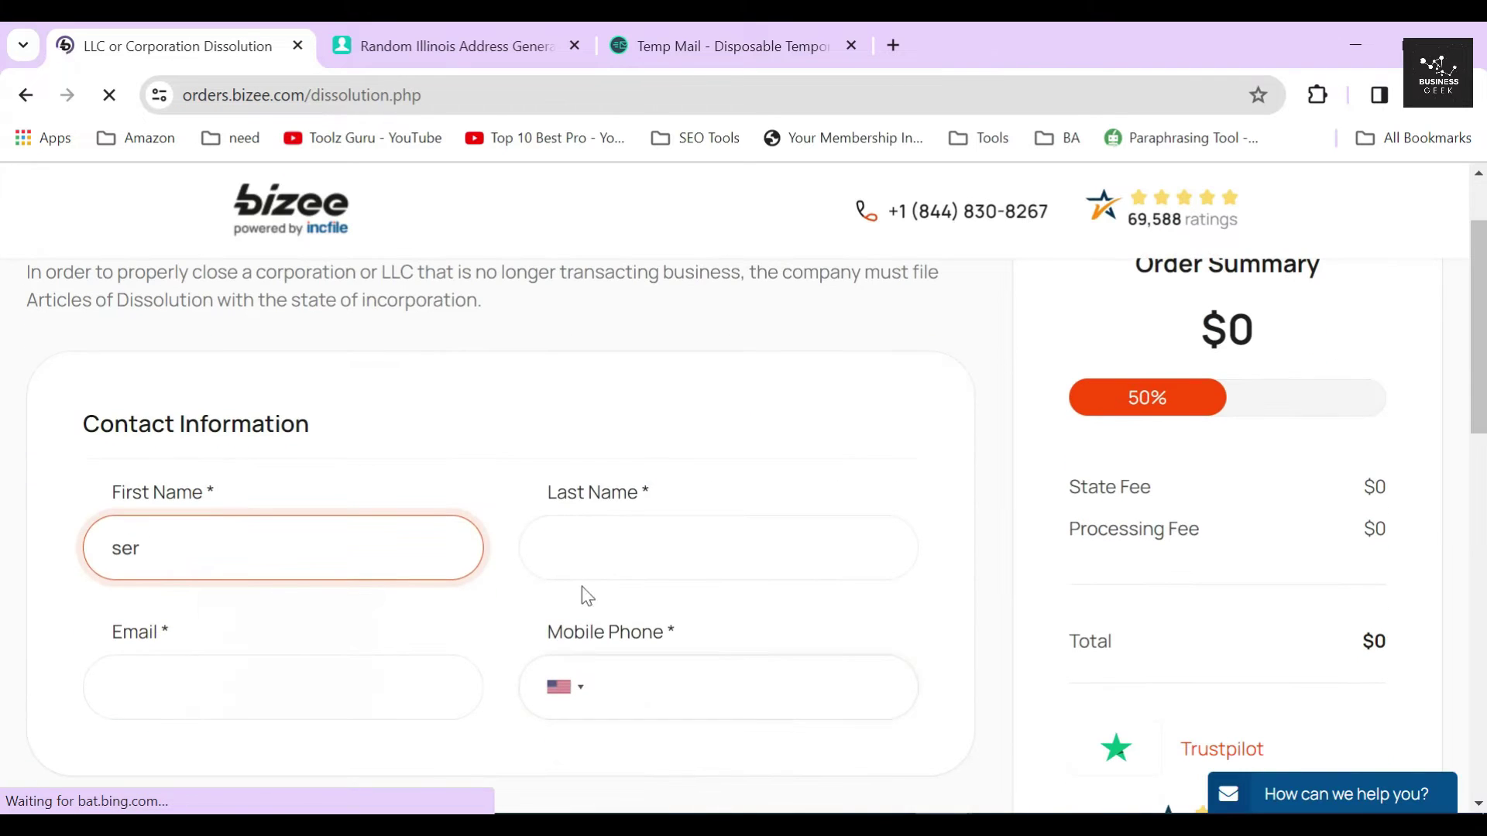
click(620, 542)
text(Ty)
- Copy the disposable e-mail address from Temp Mail and paste it as the contact's e-mail
click(456, 668)
click(728, 46)
click(969, 402)
key(ctrl+c)
click(179, 45)
click(362, 716)
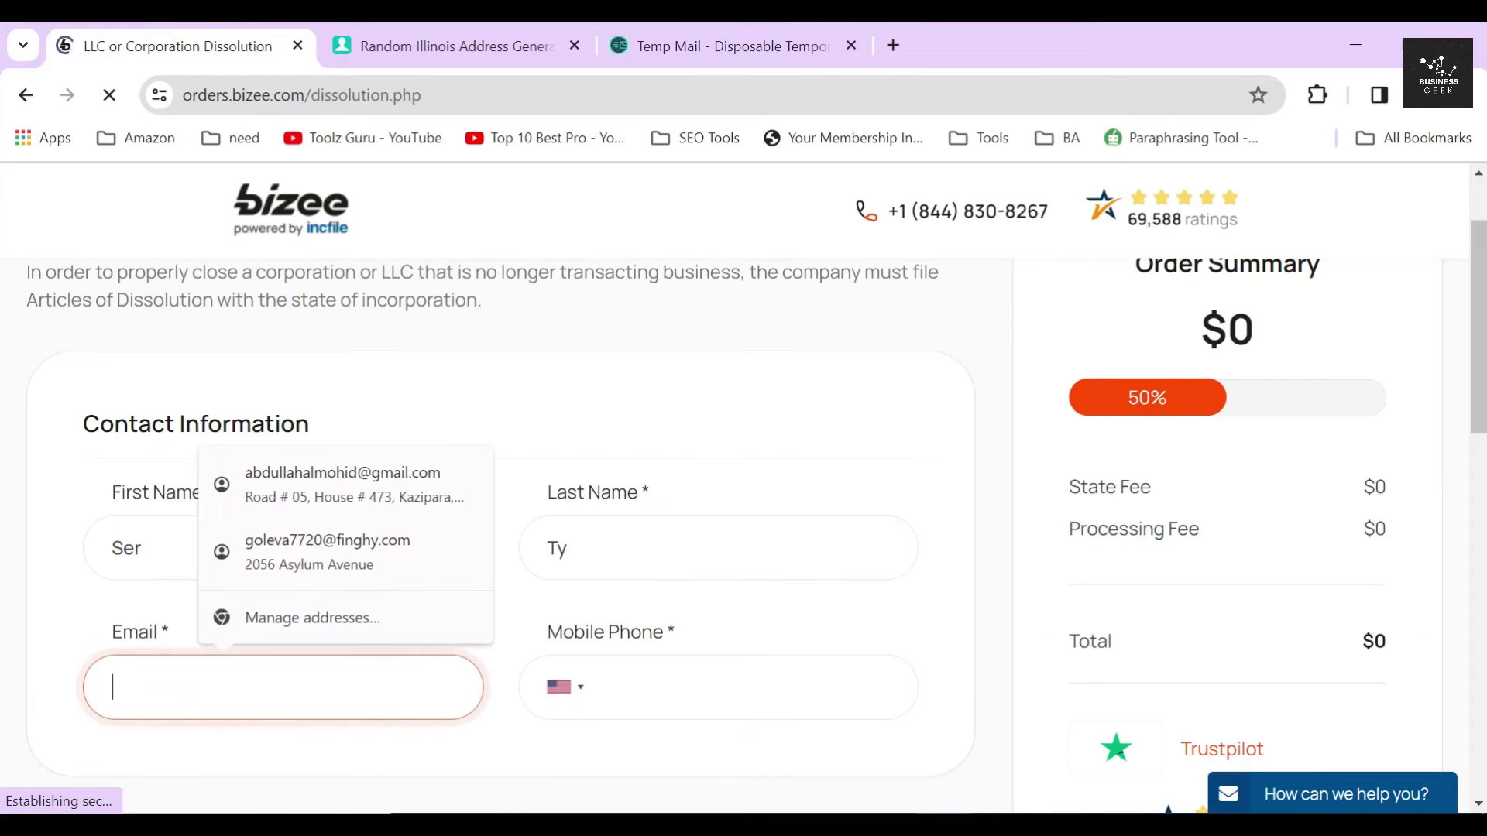
key(ctrl+v)
- Copy the generated mobile number from the Illinois address generator page and paste it as the contact's mobile phone
click(465, 45)
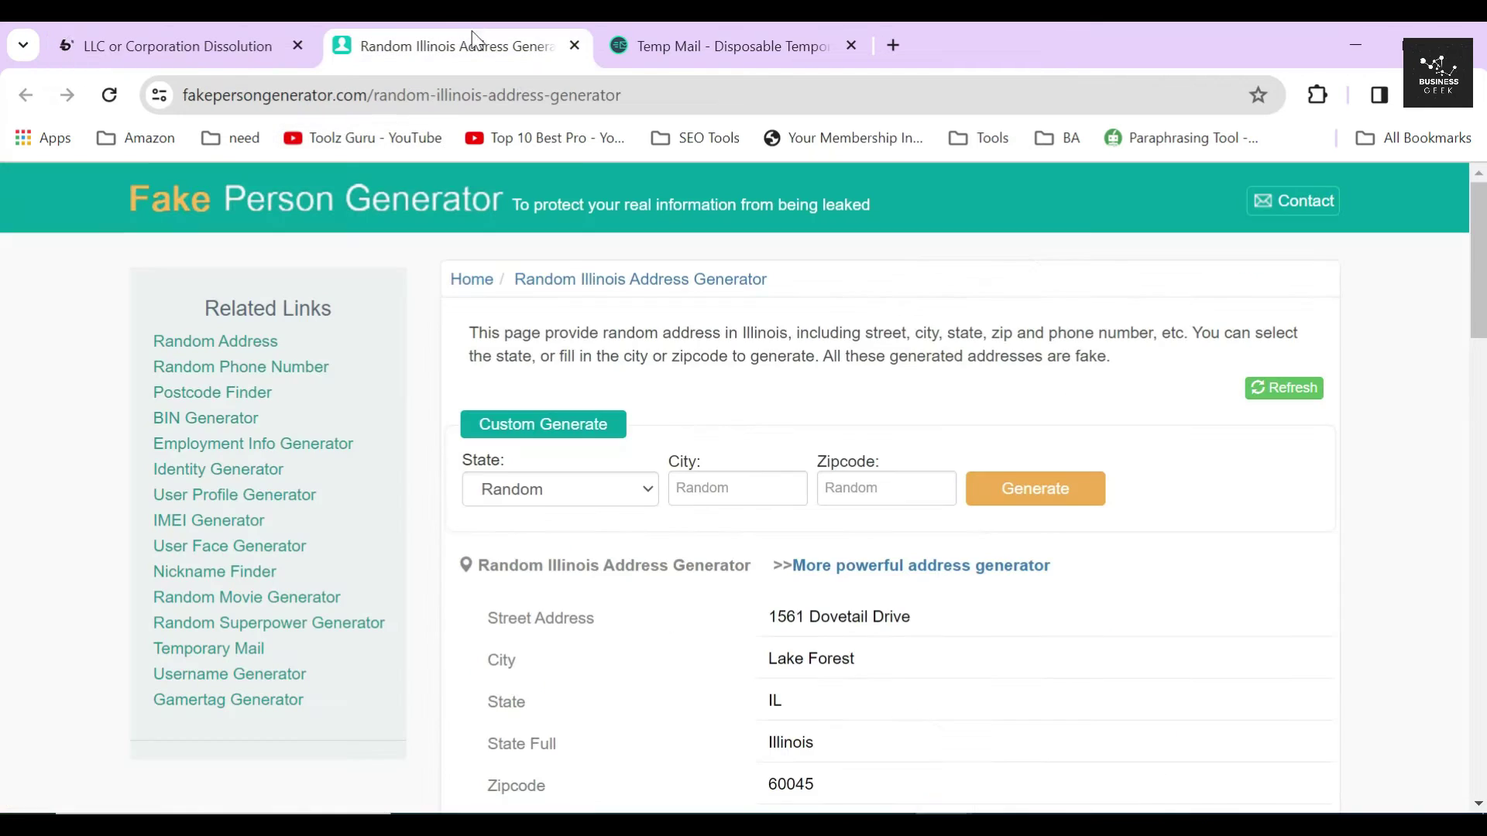
scroll(846, 731, down, 5)
click(819, 519)
key(ctrl+c)
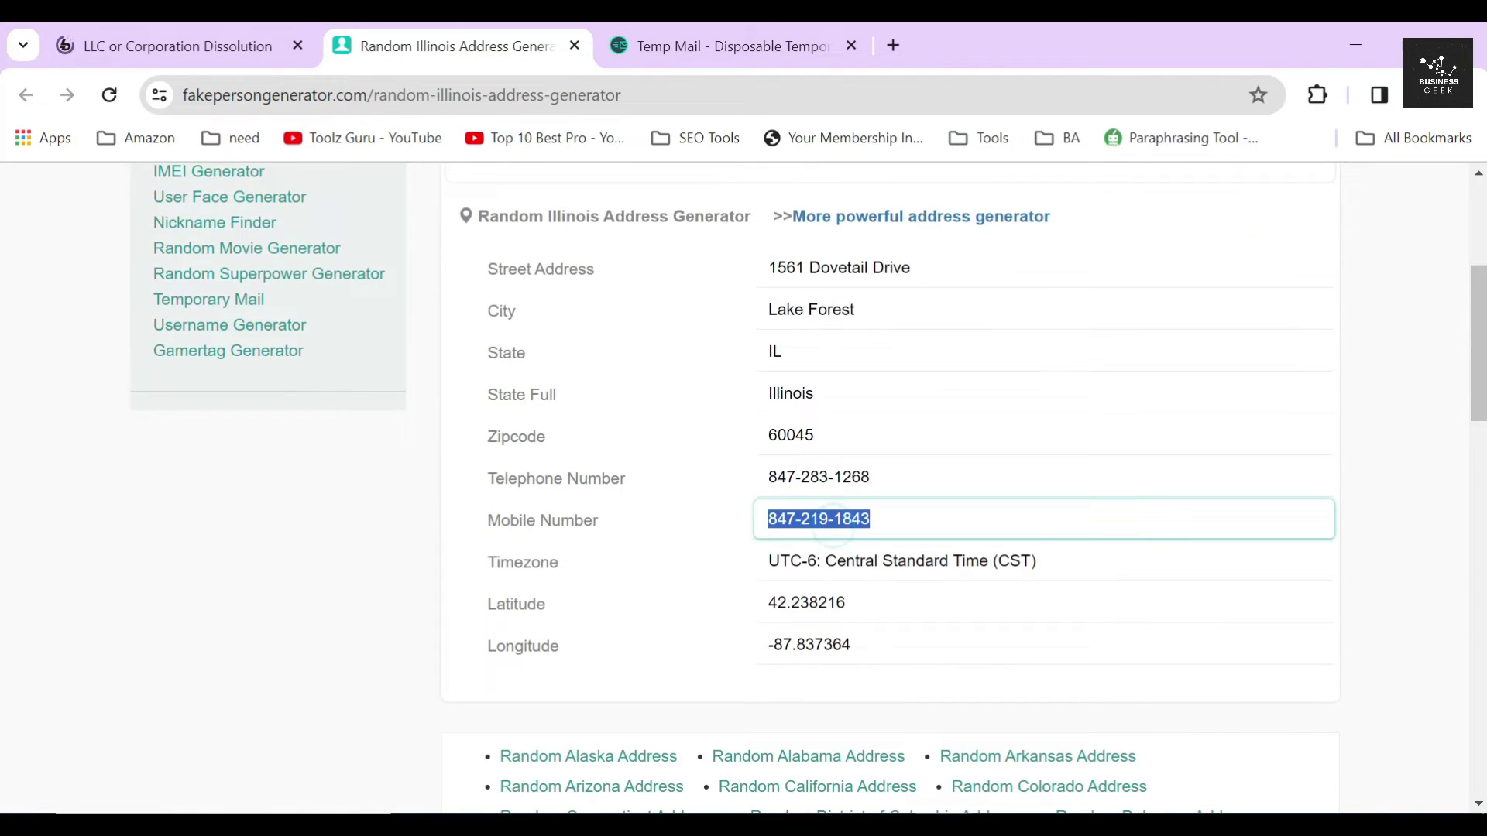
click(116, 45)
click(744, 688)
key(ctrl+v)
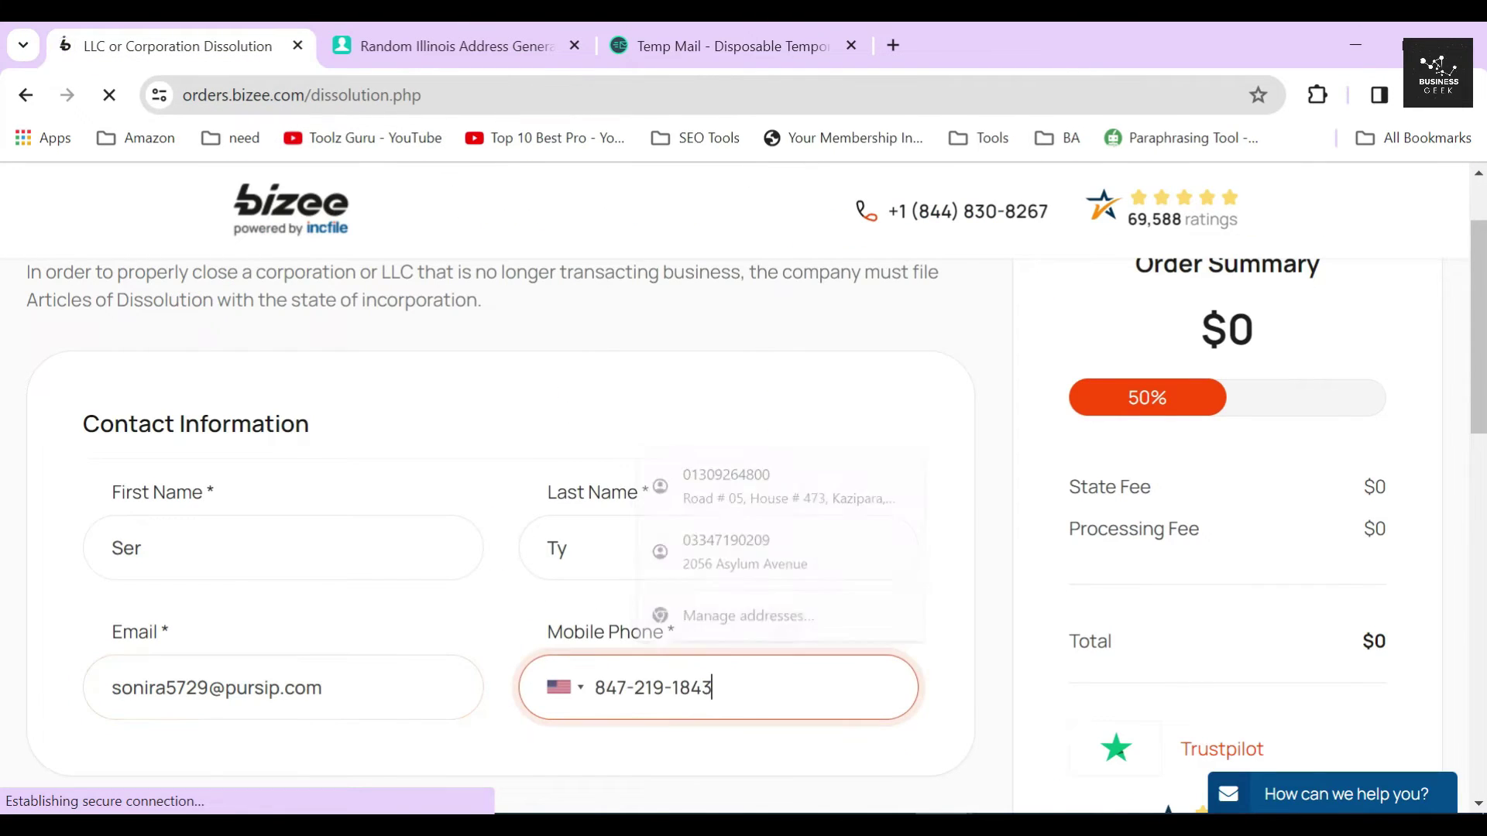
click(951, 663)
- Set the company's entity type to LLC and its state of formation to Illinois in the order form
scroll(951, 663, down, 3)
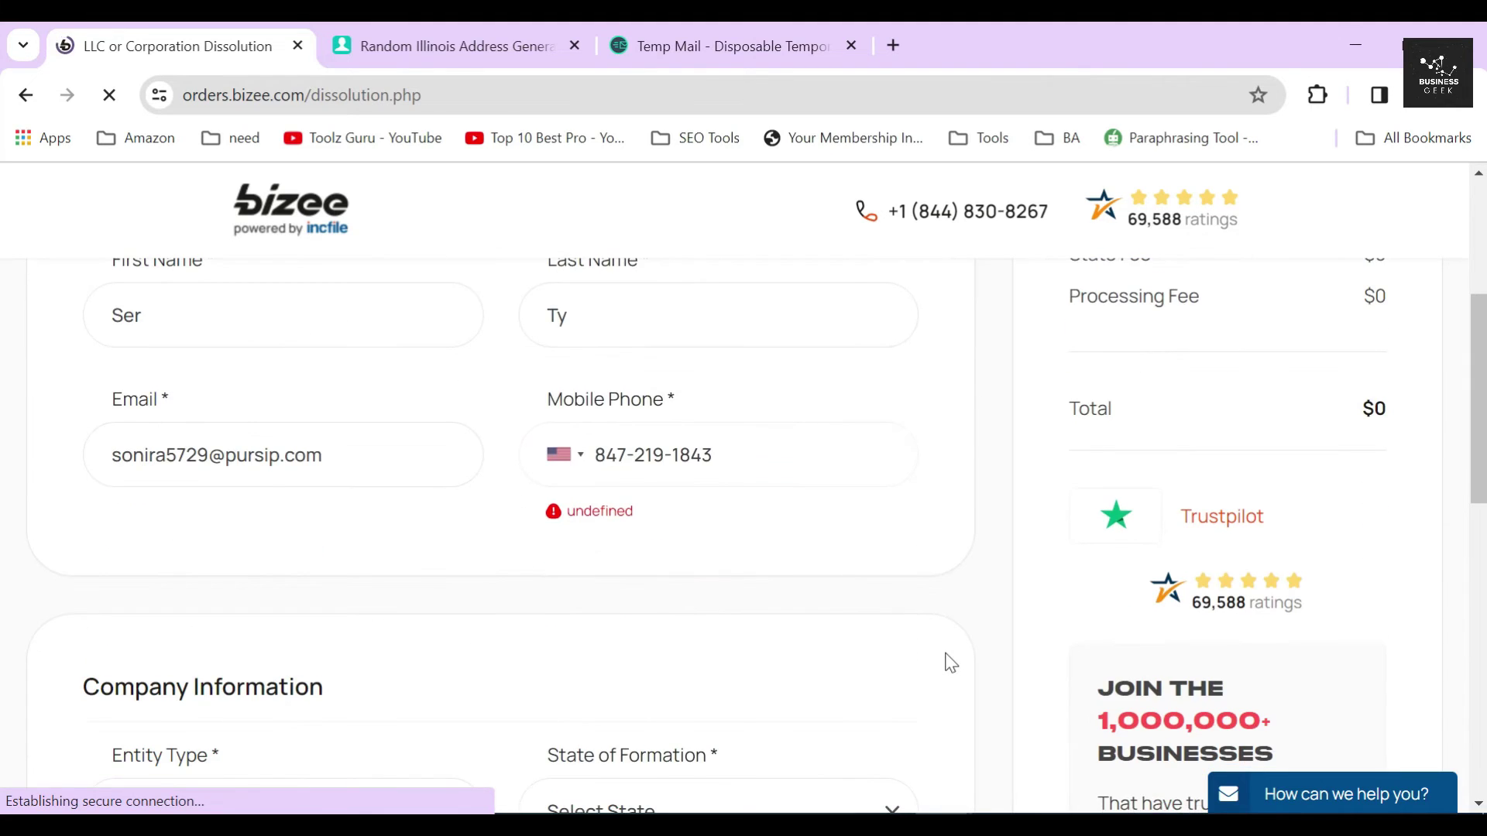
scroll(951, 663, up, 3)
scroll(951, 663, down, 7)
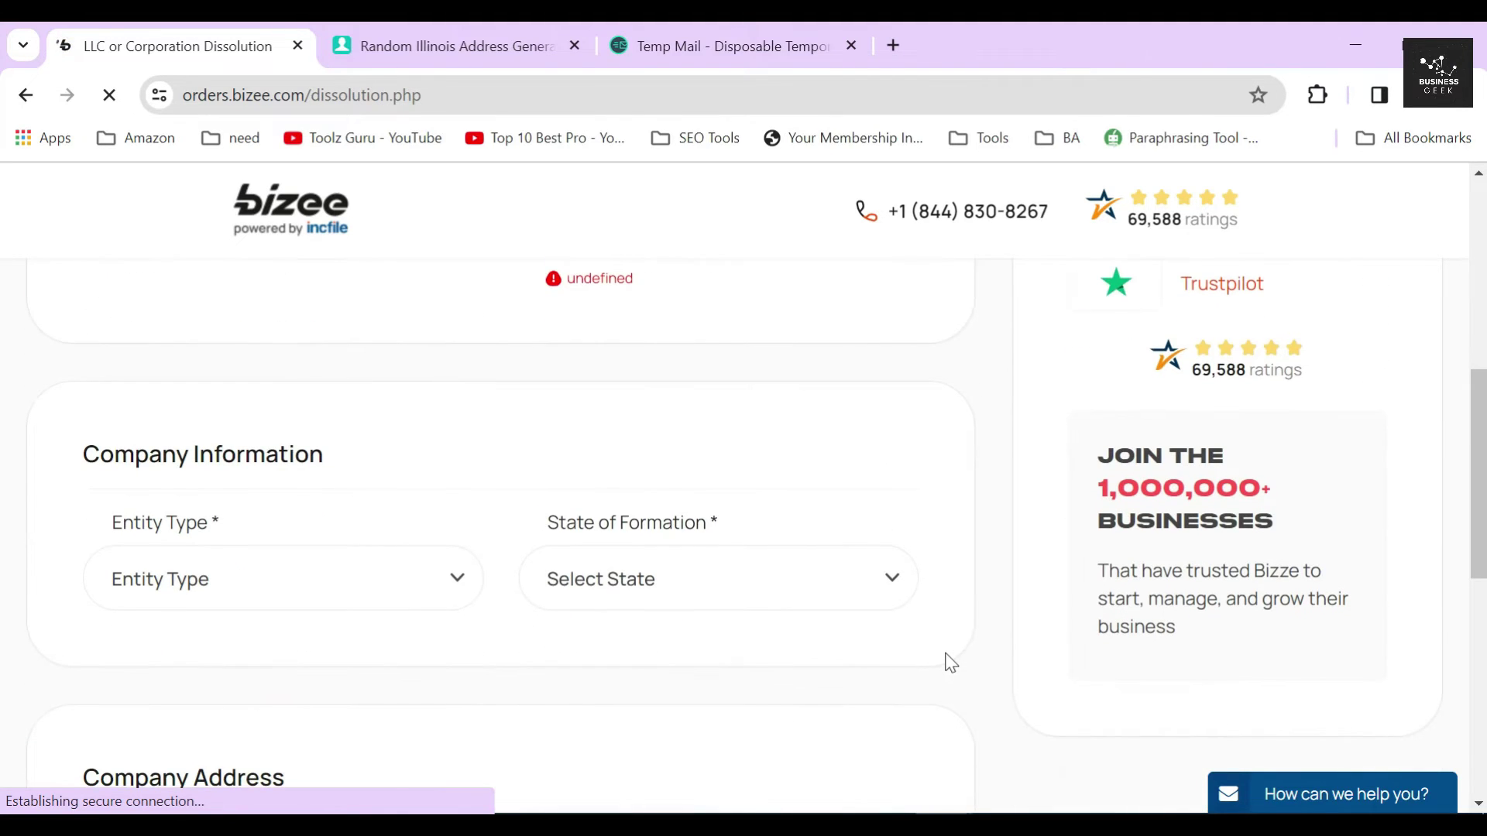
drag(324, 339, 83, 338)
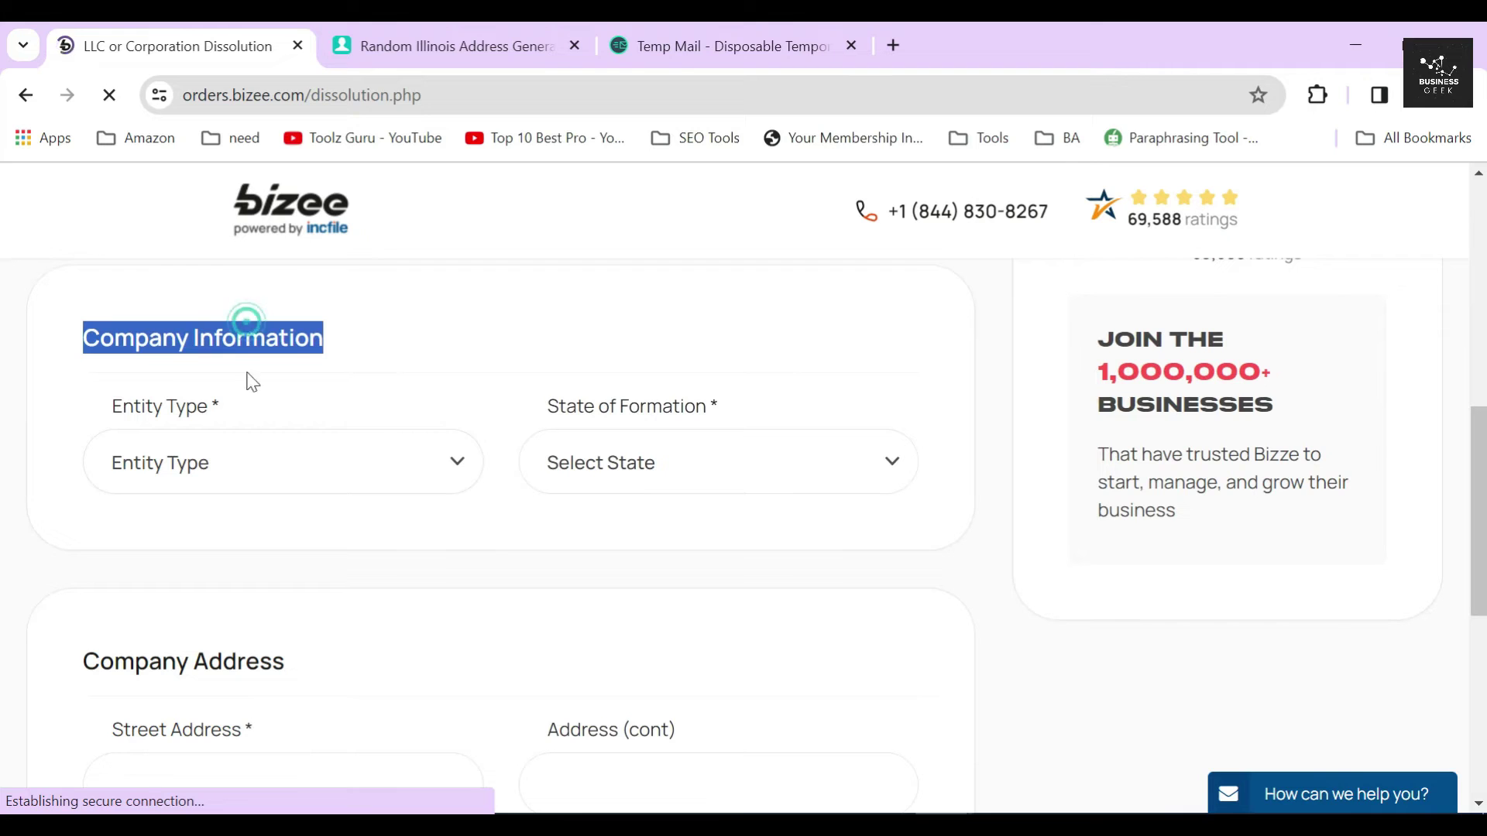
click(236, 468)
click(216, 536)
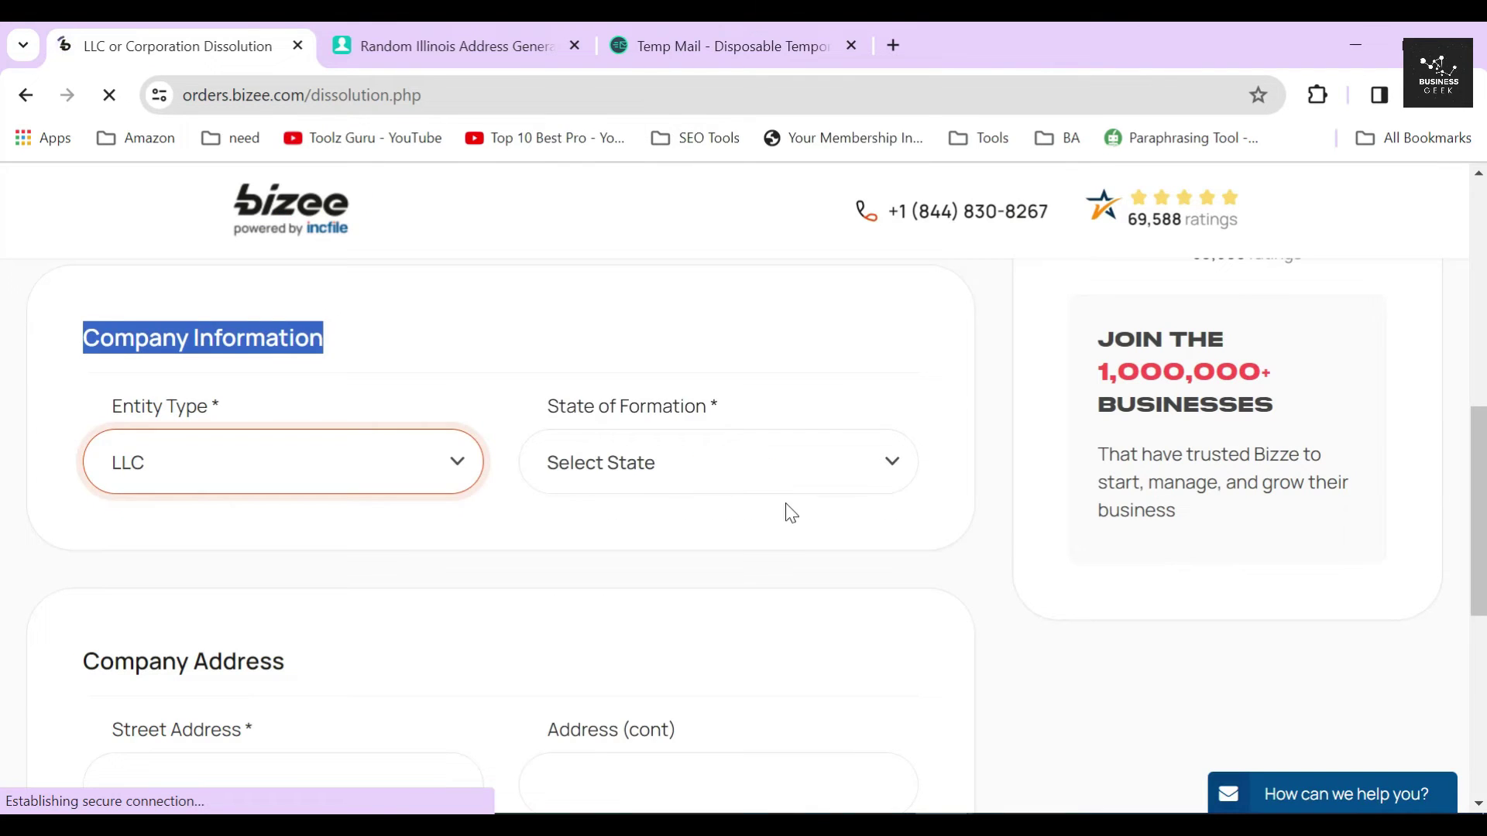
click(790, 474)
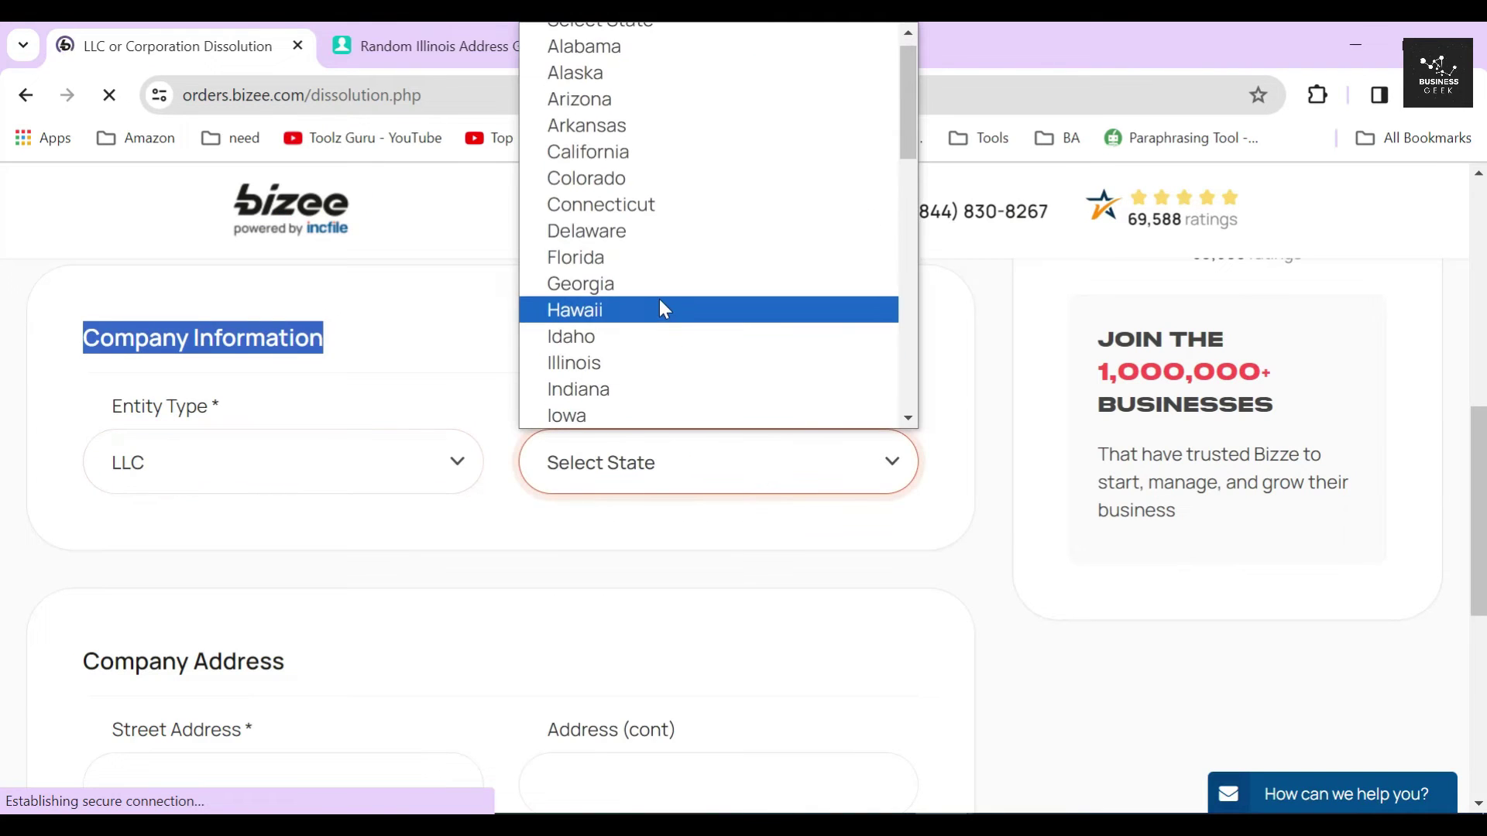
click(652, 363)
- Enter SMITH MARKETING as the company name, set its designator to LLC, and check the full name against the state-filing confirmation
click(291, 602)
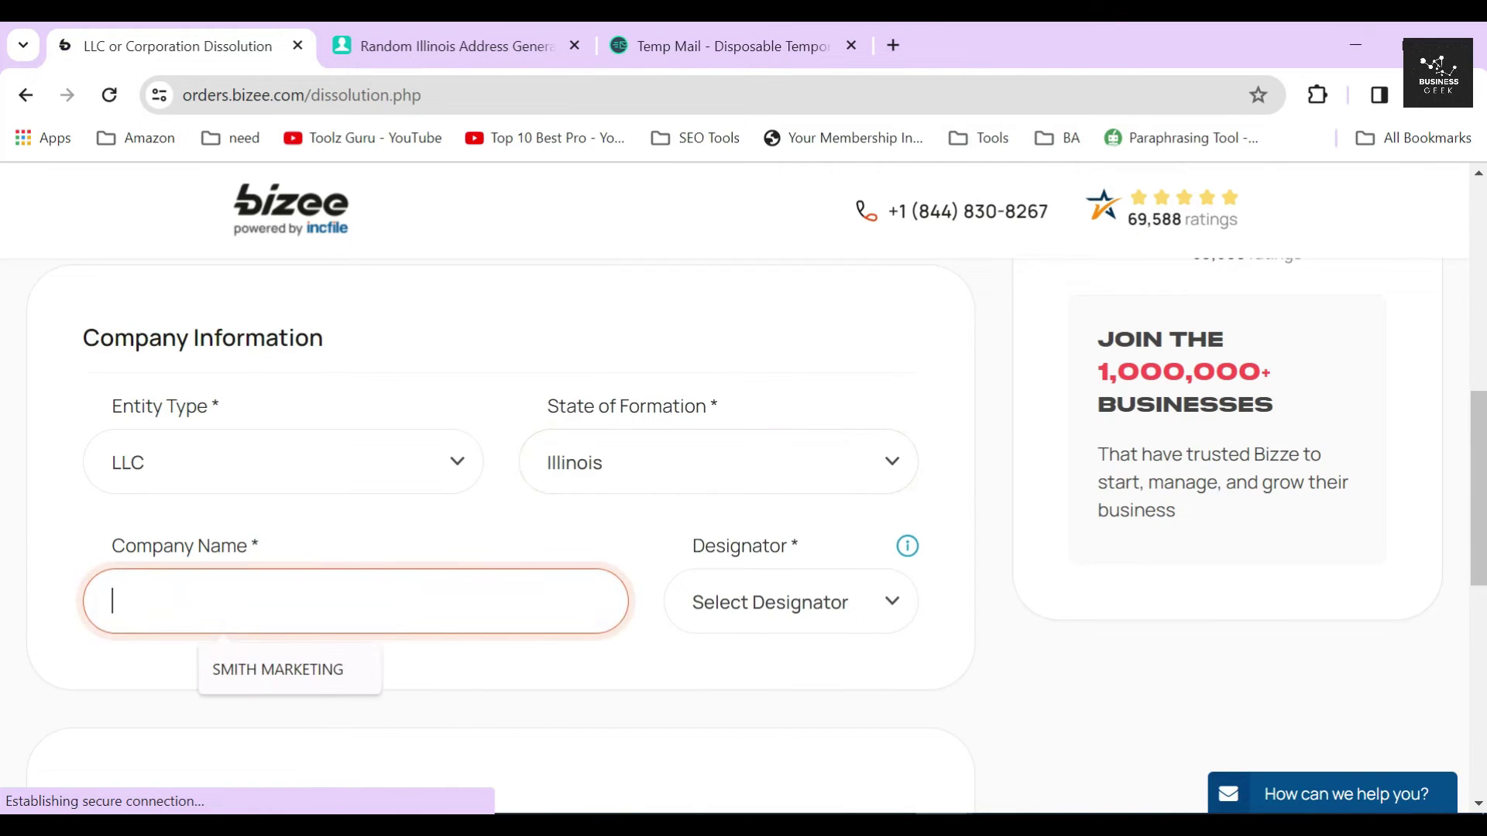
click(294, 670)
click(746, 619)
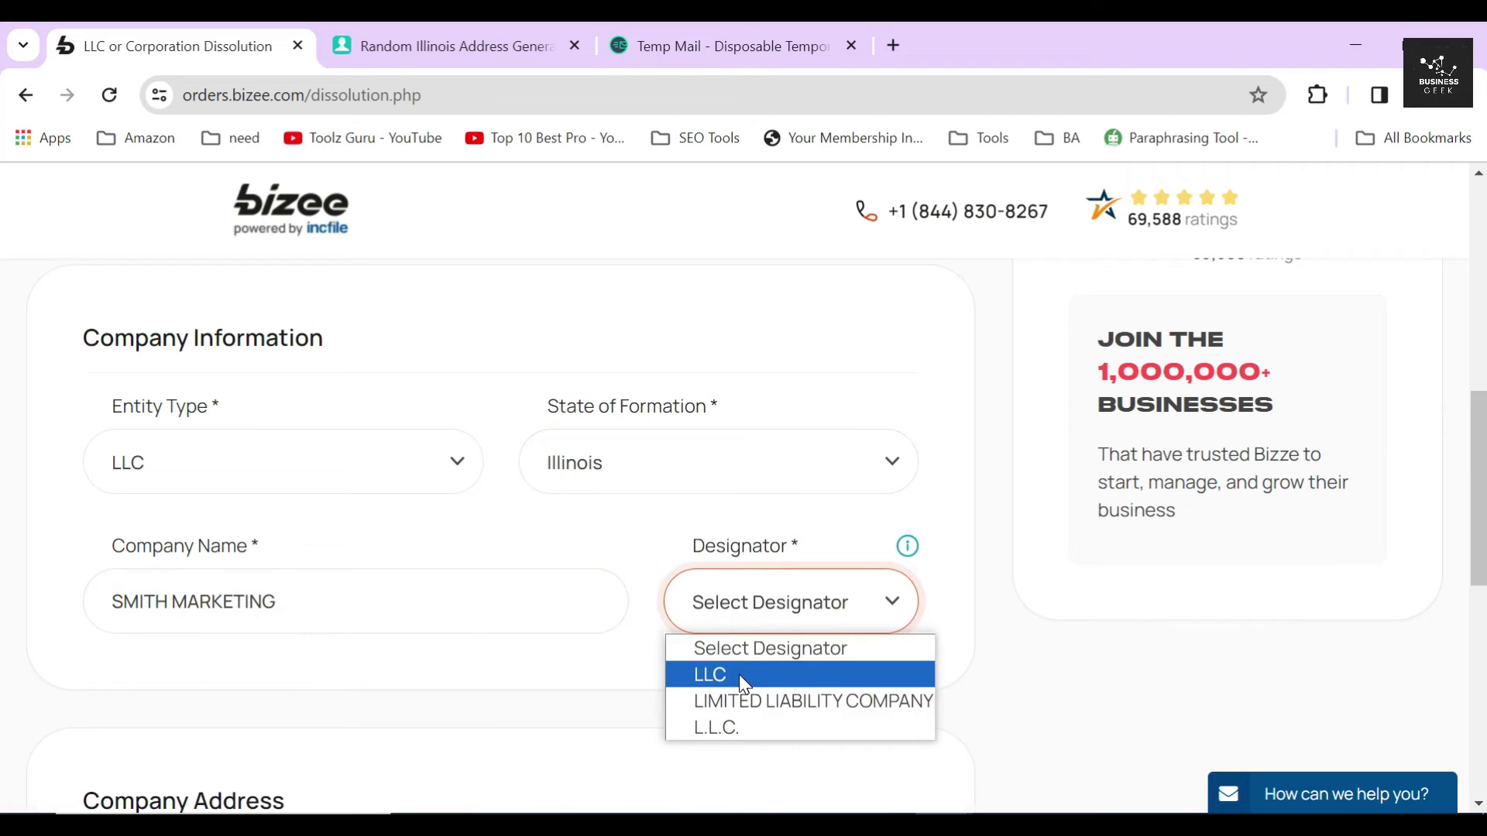
click(739, 676)
drag(277, 602, 112, 602)
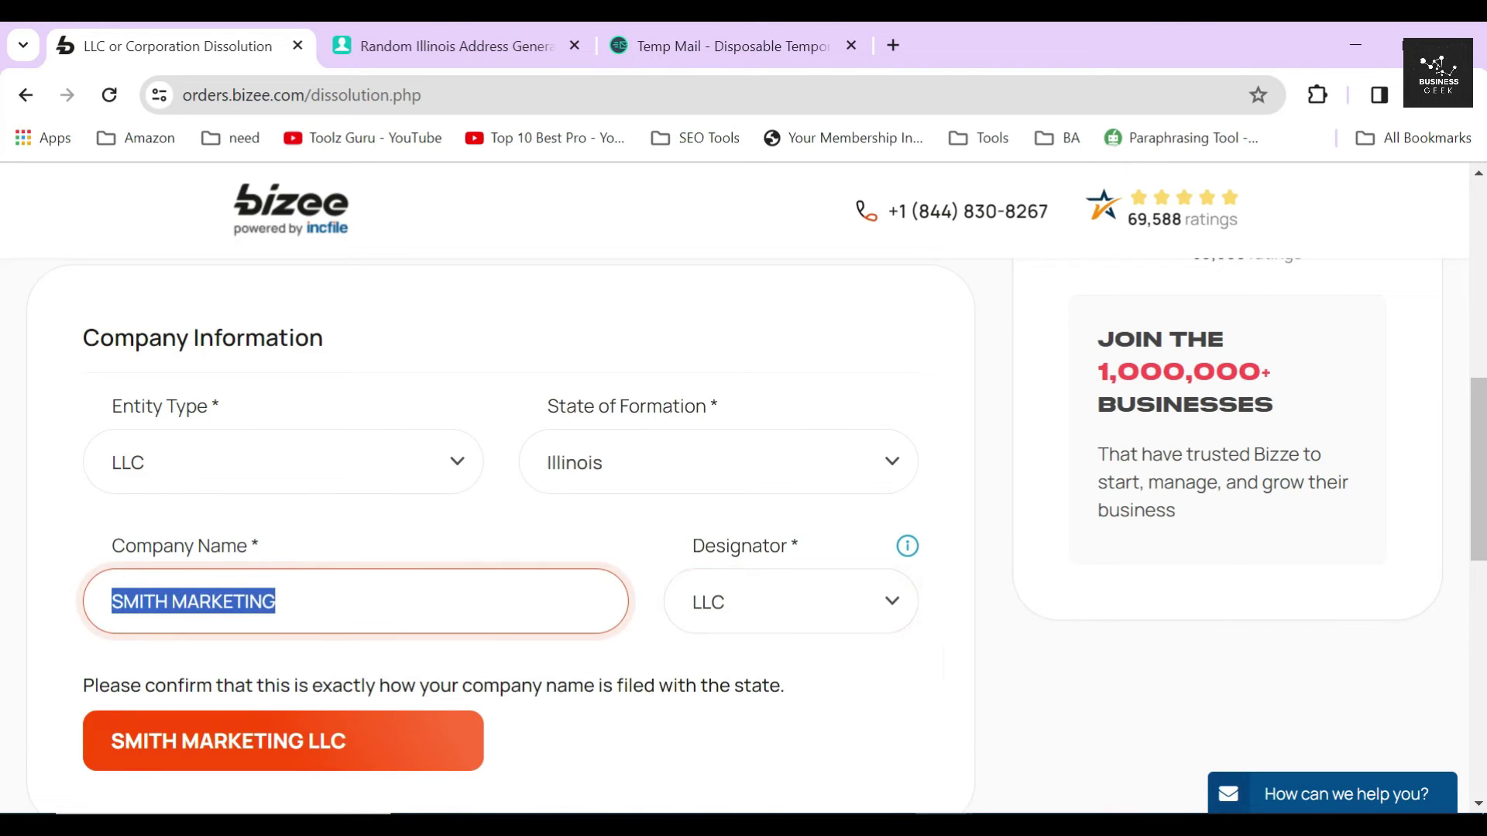
scroll(744, 529, down, 2)
drag(49, 548, 769, 571)
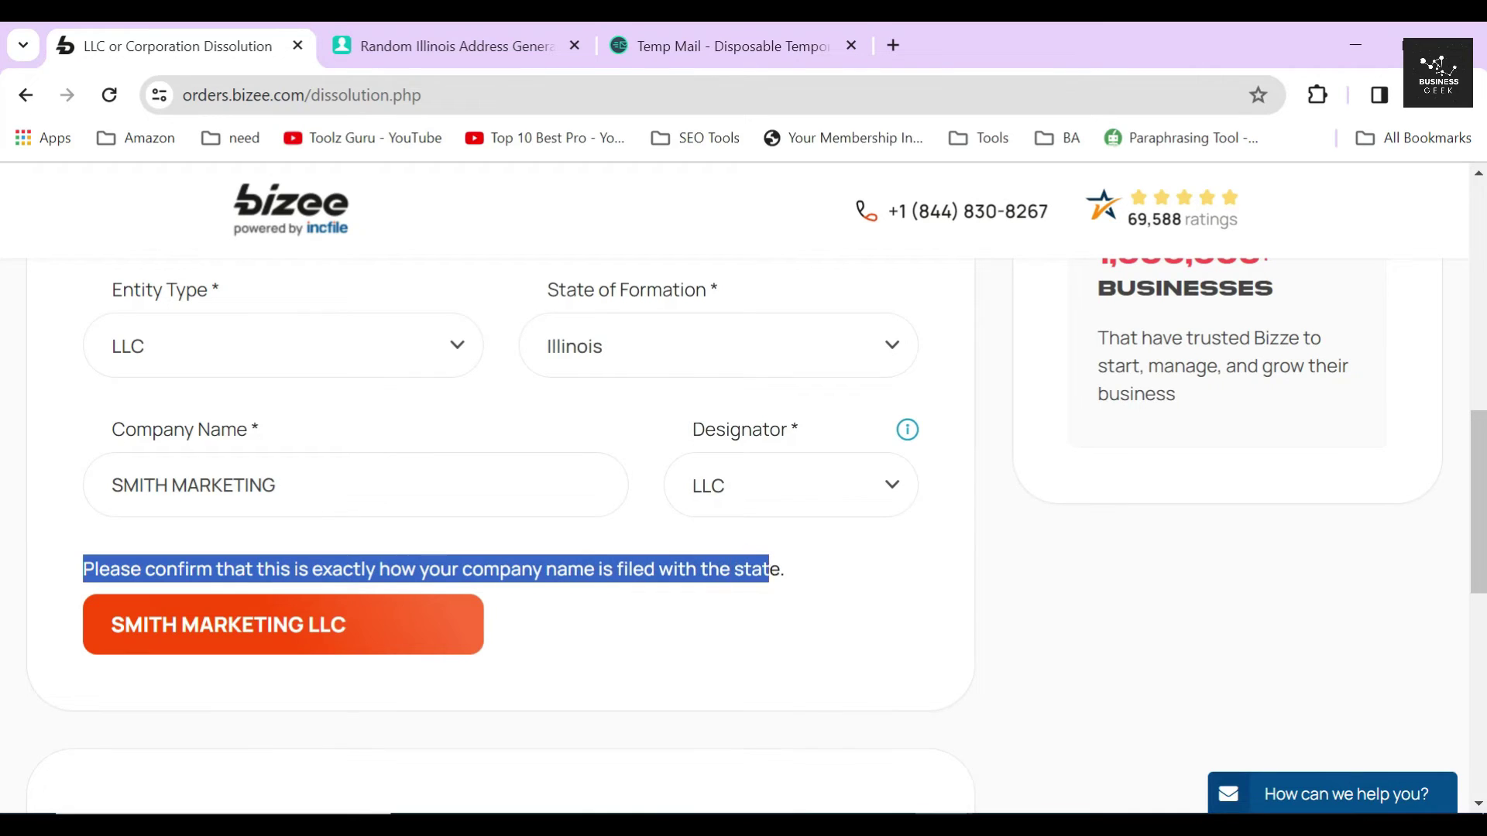
click(618, 607)
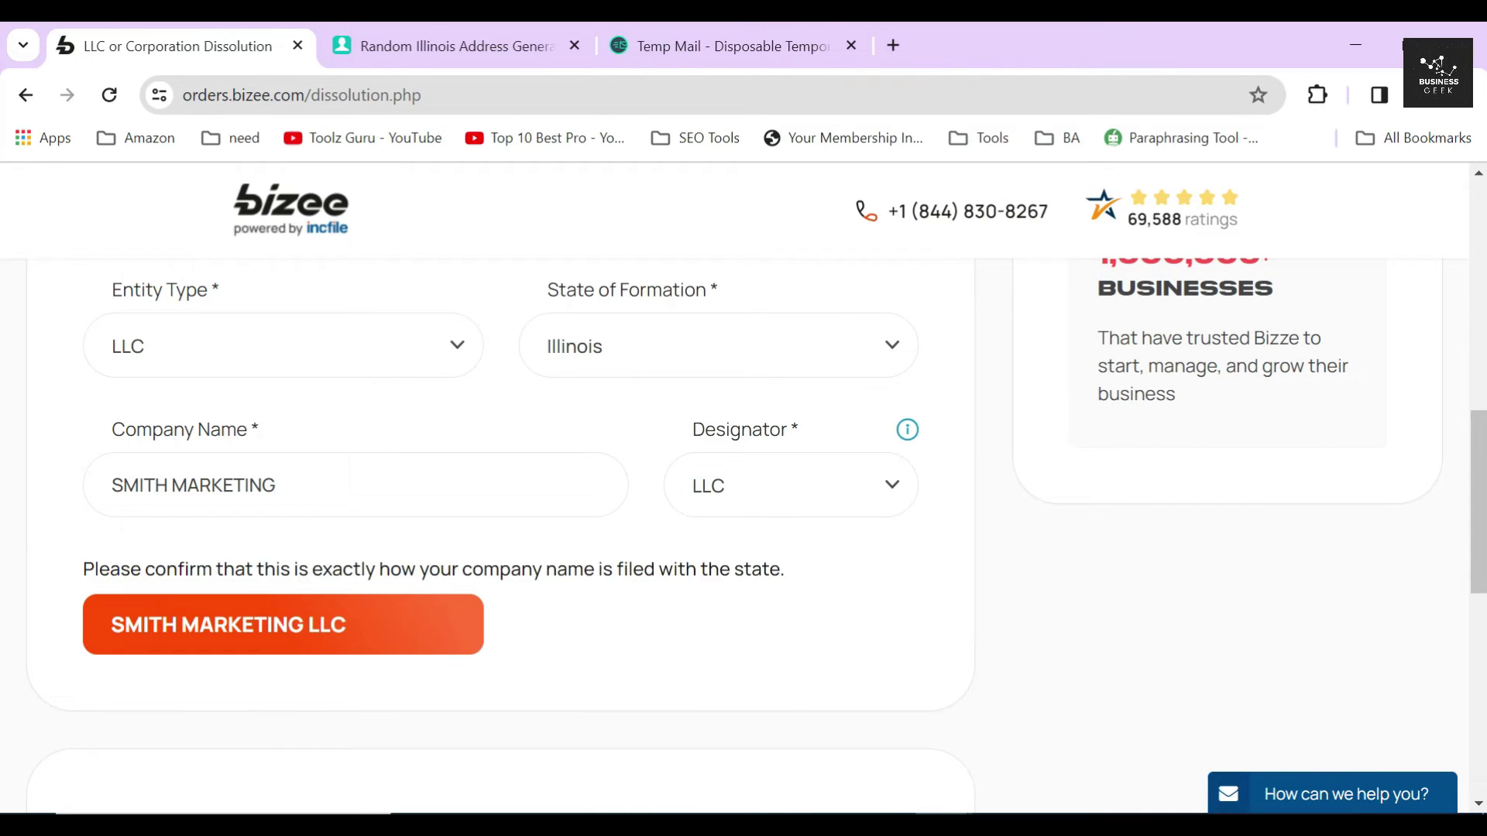
drag(112, 628, 408, 633)
click(618, 621)
- Enter the company's street address in the Company Address section
scroll(711, 596, down, 6)
drag(71, 356, 423, 364)
click(460, 362)
click(365, 473)
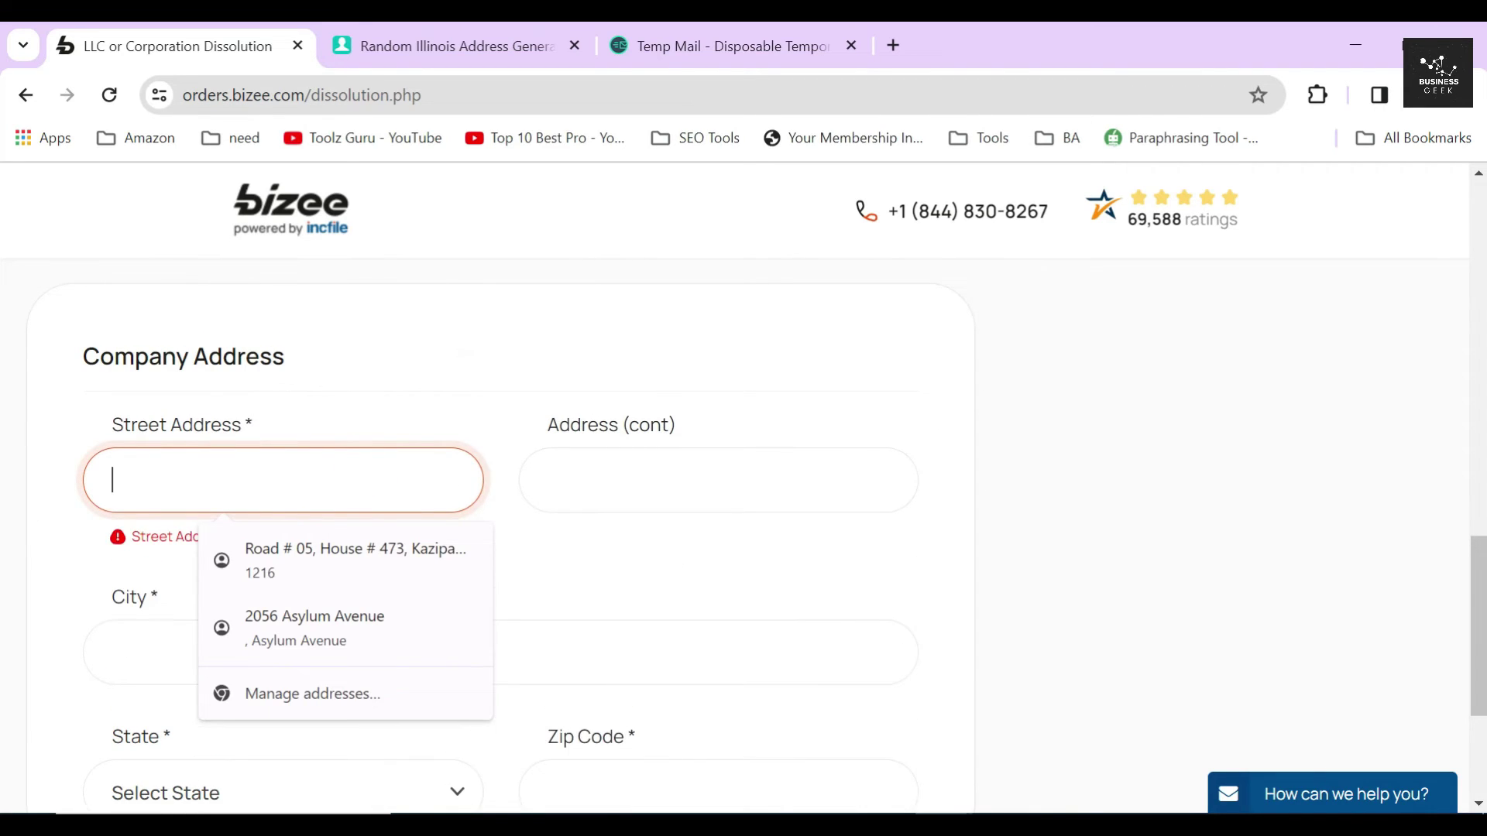
text(ST)
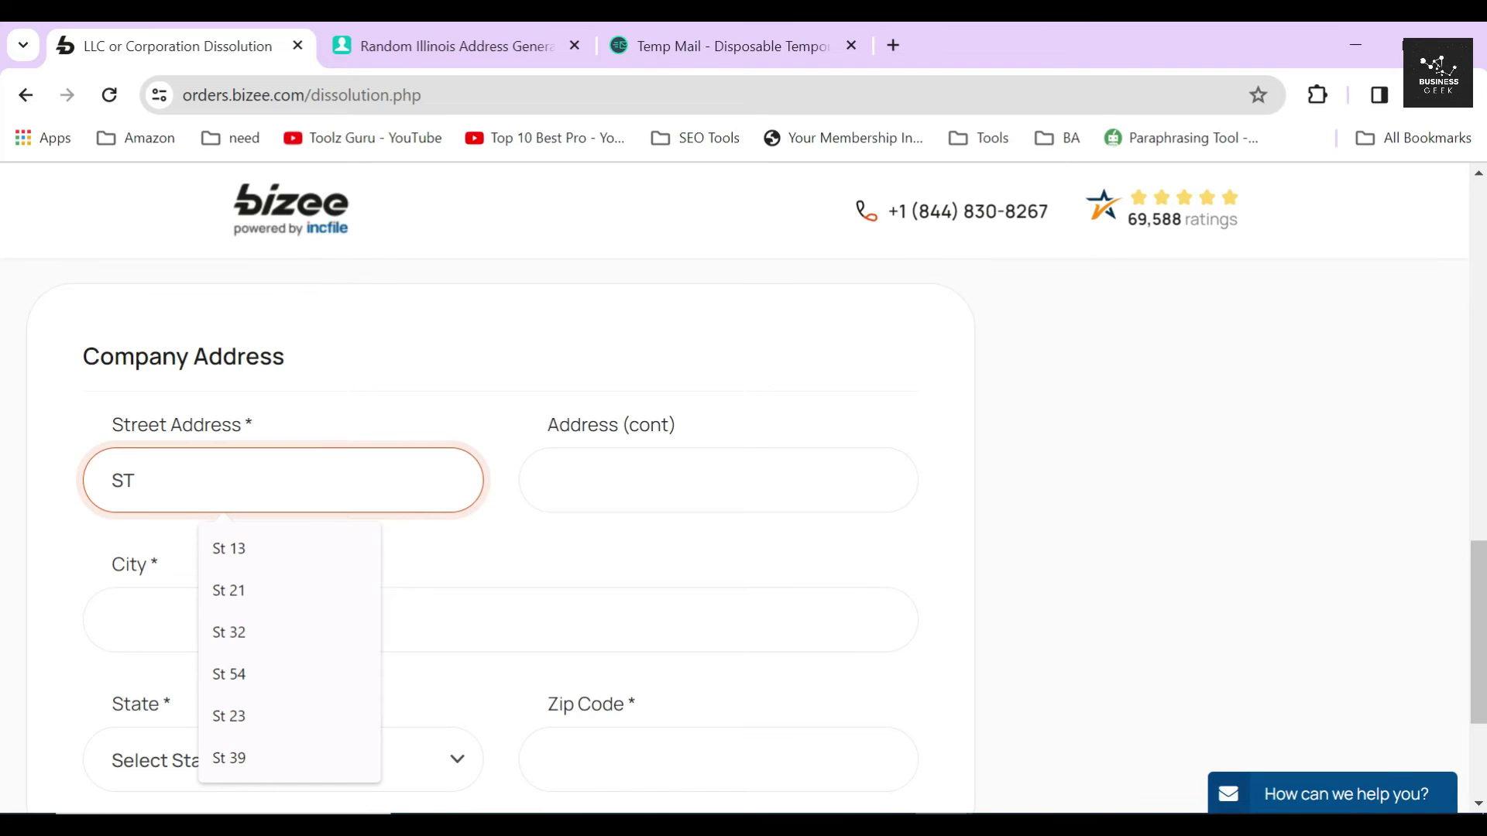
text( 54)
click(542, 620)
- Copy the generated street address from the Illinois address generator page into the company's second address line
click(457, 46)
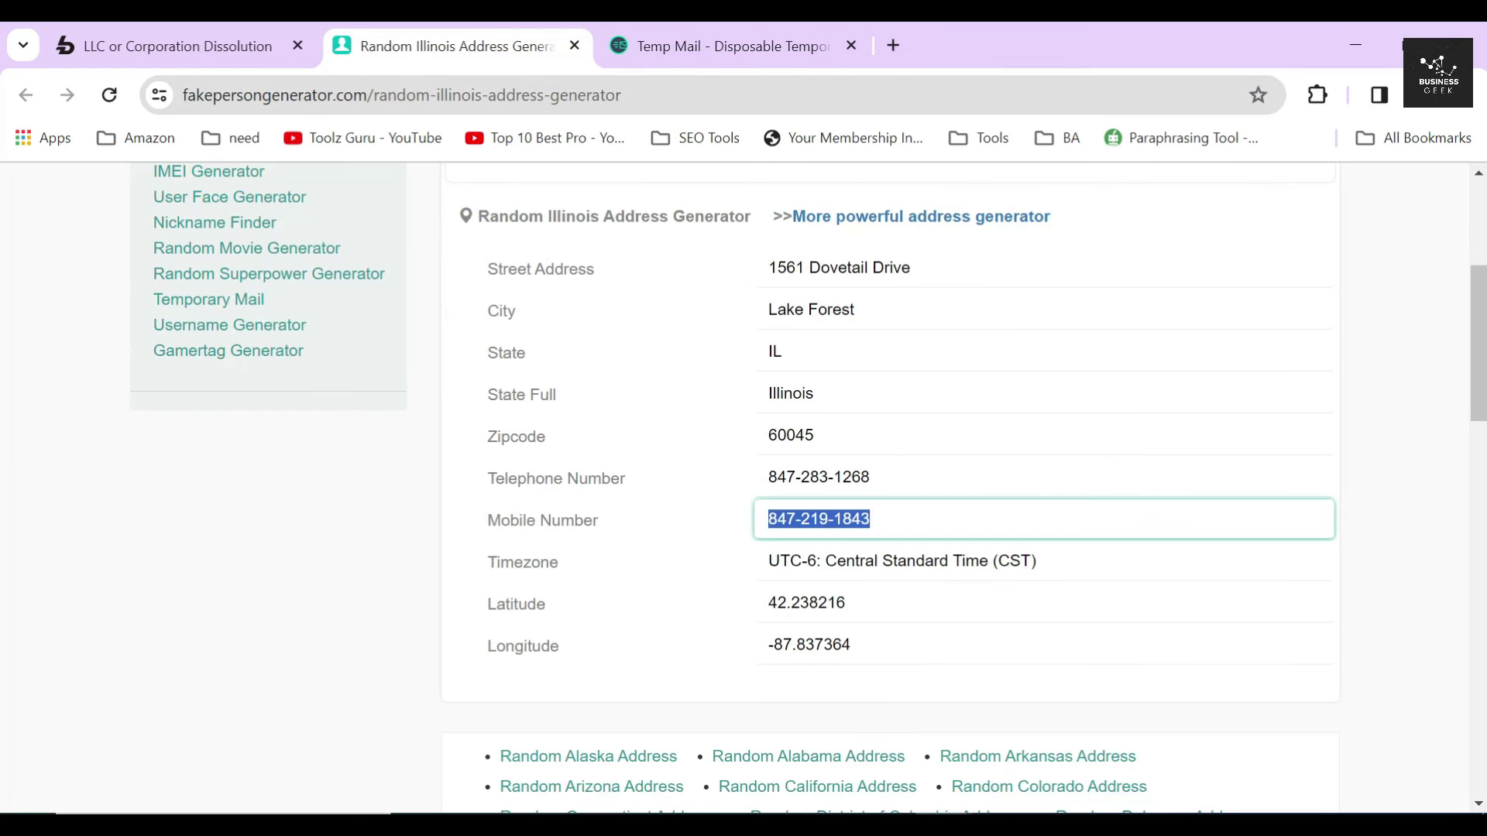
click(823, 267)
key(ctrl+c)
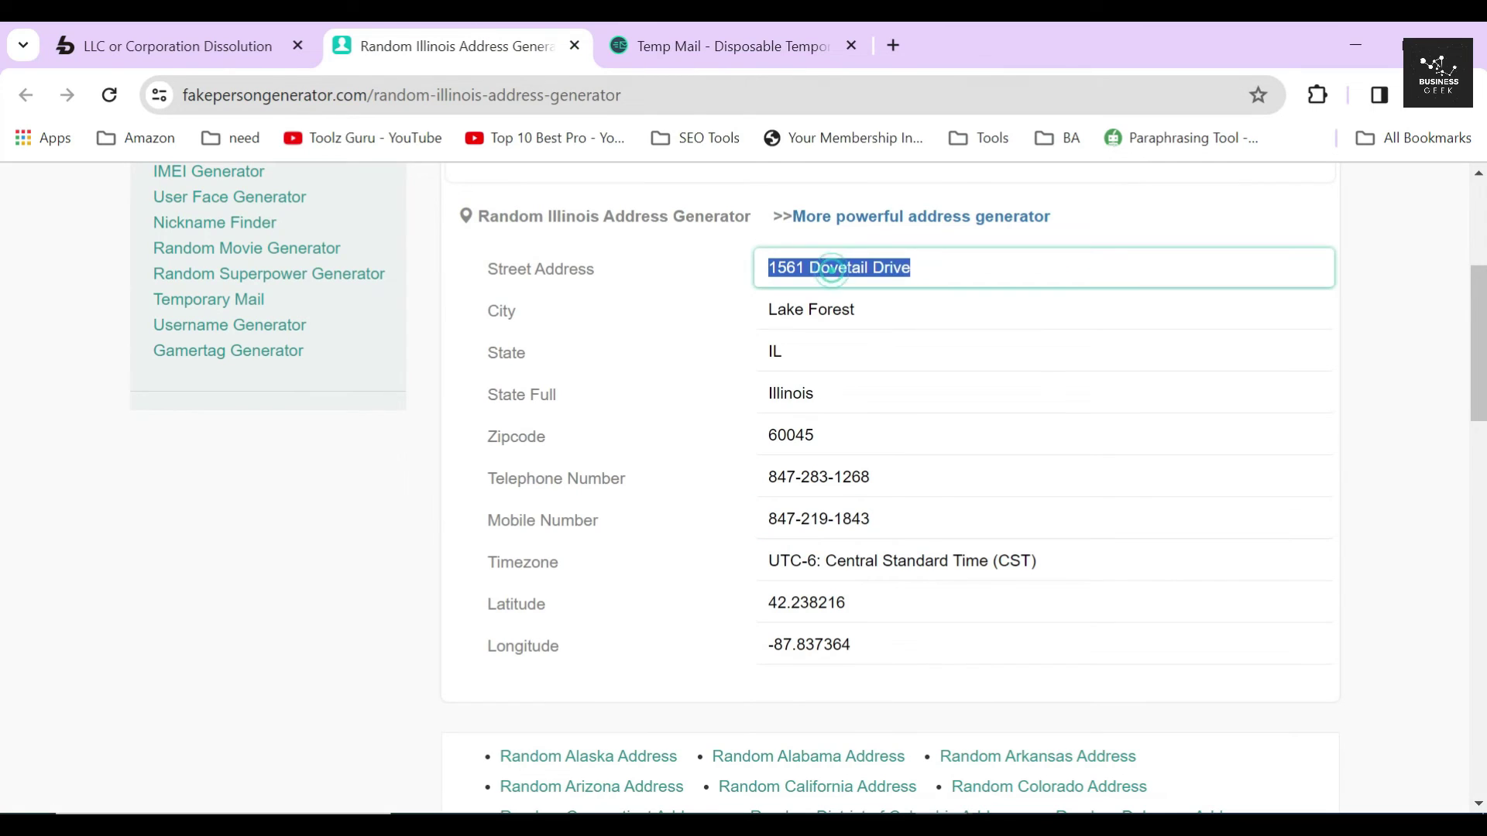
click(271, 39)
click(717, 480)
key(ctrl+v)
- Copy the generated city from the Illinois address generator page and paste it as the company's city
click(438, 35)
click(805, 310)
key(ctrl+c)
click(232, 47)
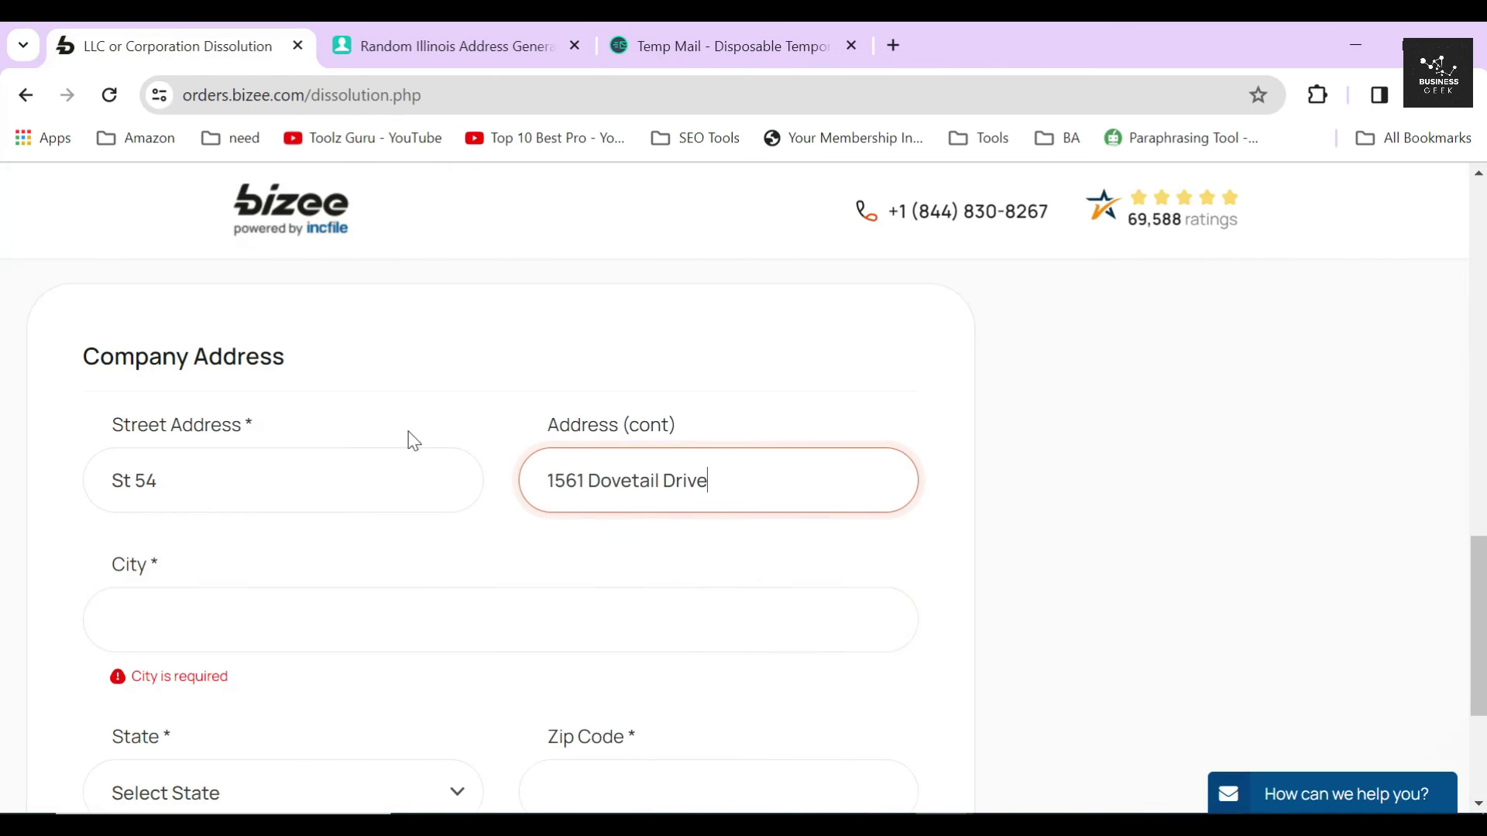
key(ctrl+v)
- Copy the generated zip code from the Illinois address generator page and paste it as the company's zip code
scroll(432, 618, down, 3)
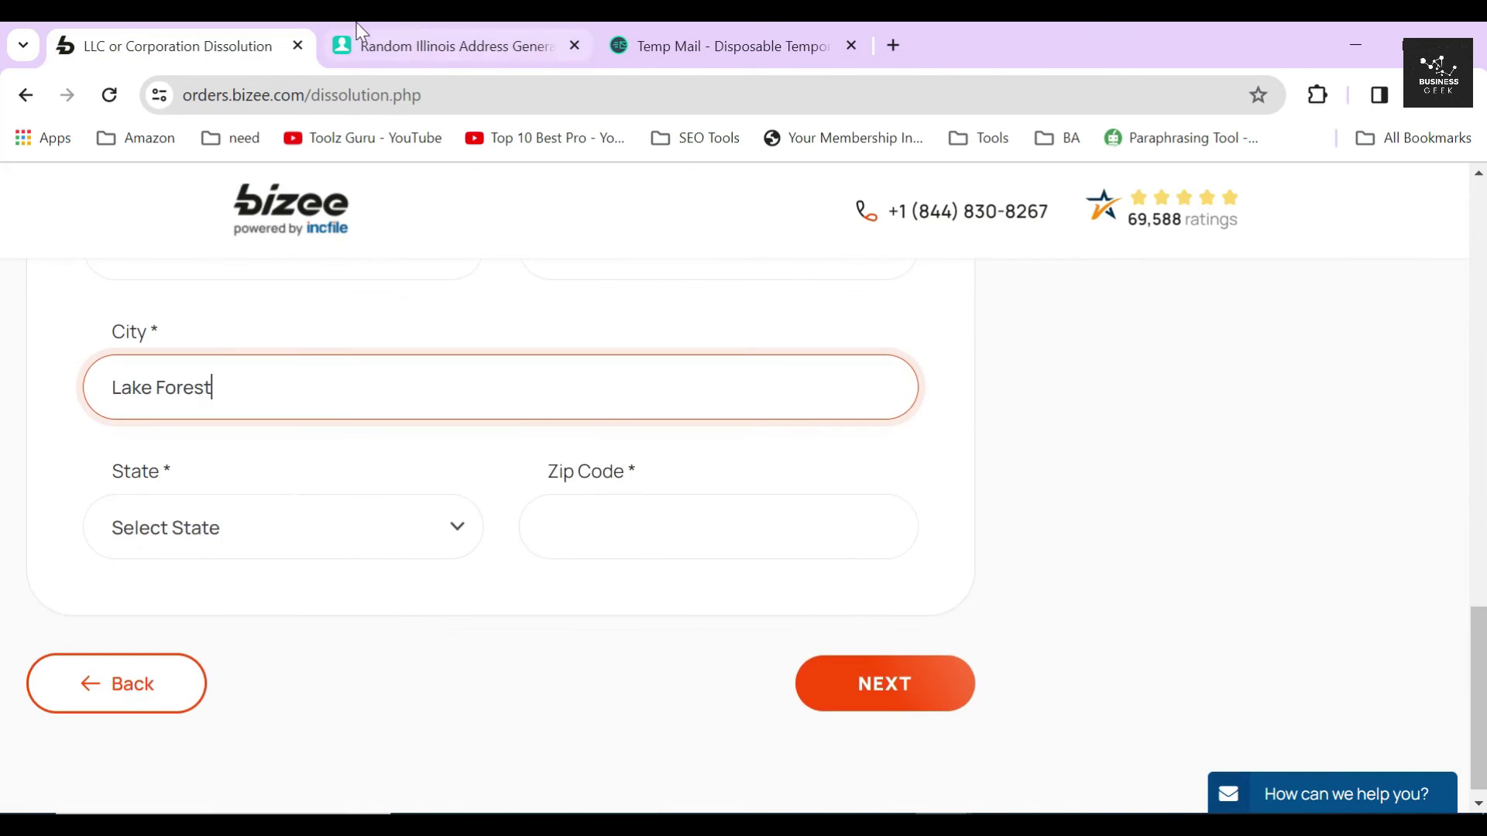
click(418, 45)
click(789, 435)
key(ctrl+c)
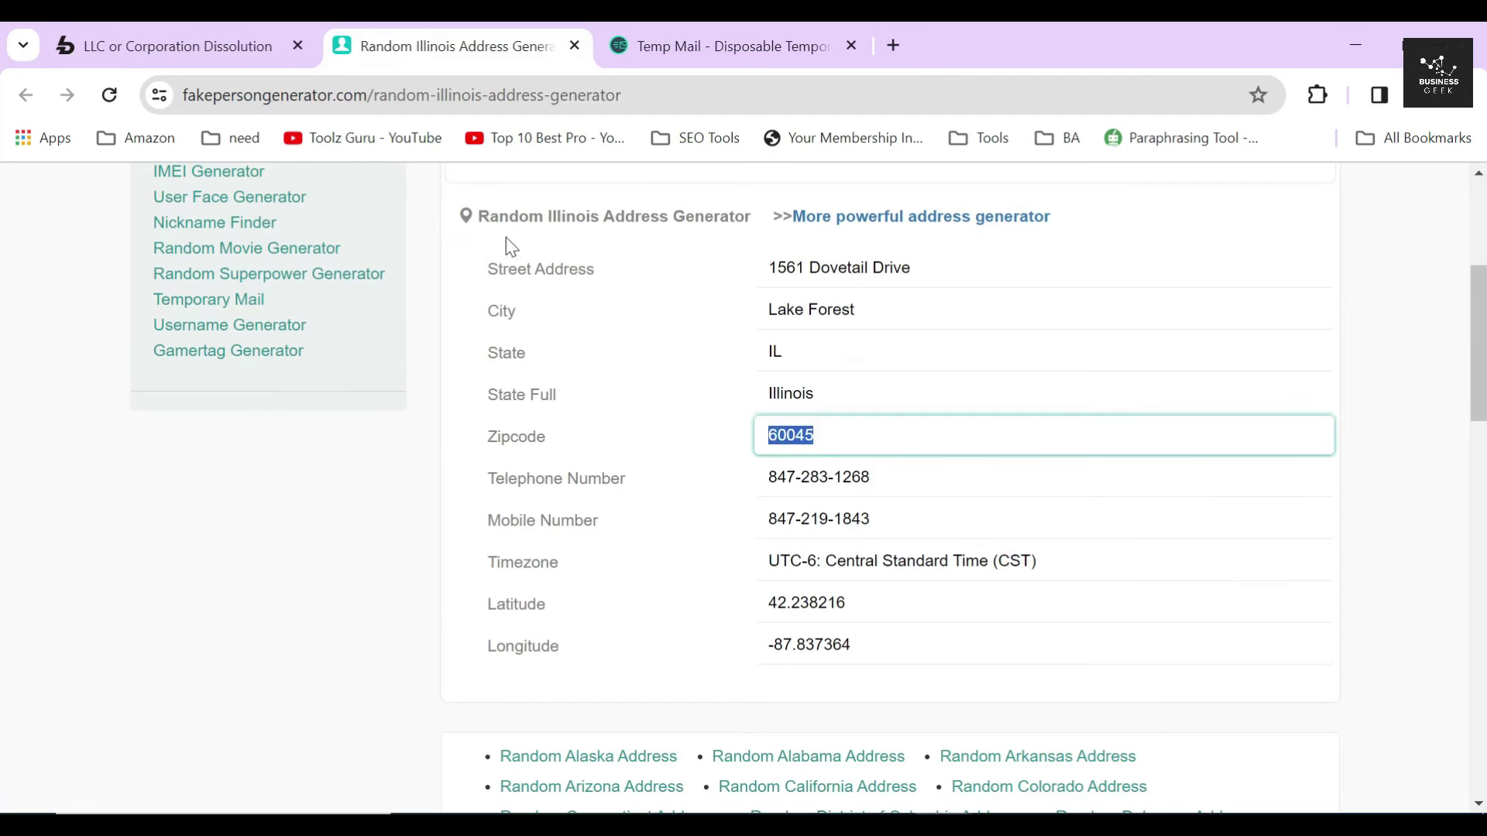
click(233, 45)
click(701, 517)
key(ctrl+v)
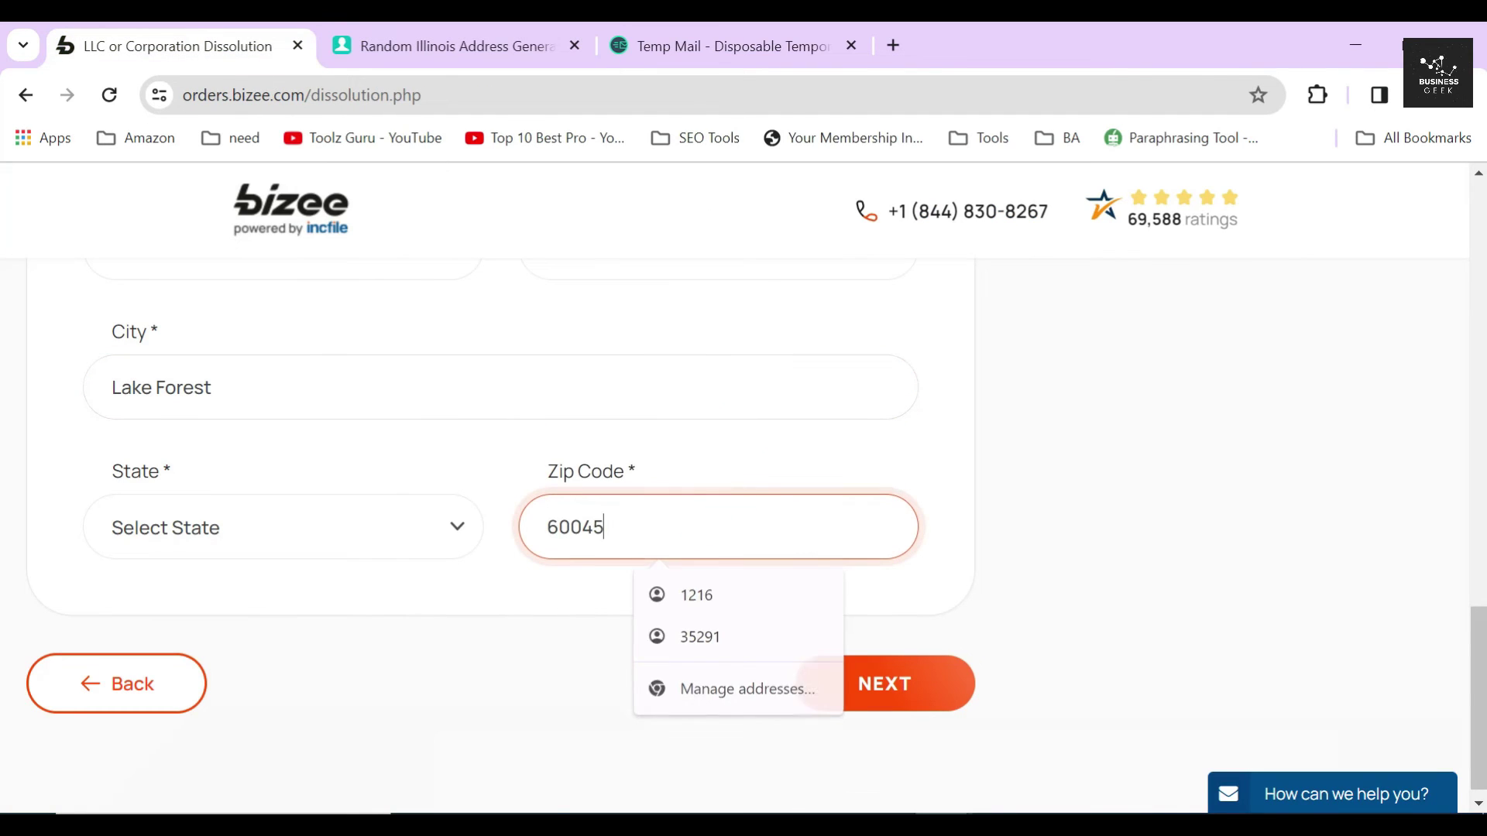
- Set the company address state to Illinois and continue to the payment page
click(384, 528)
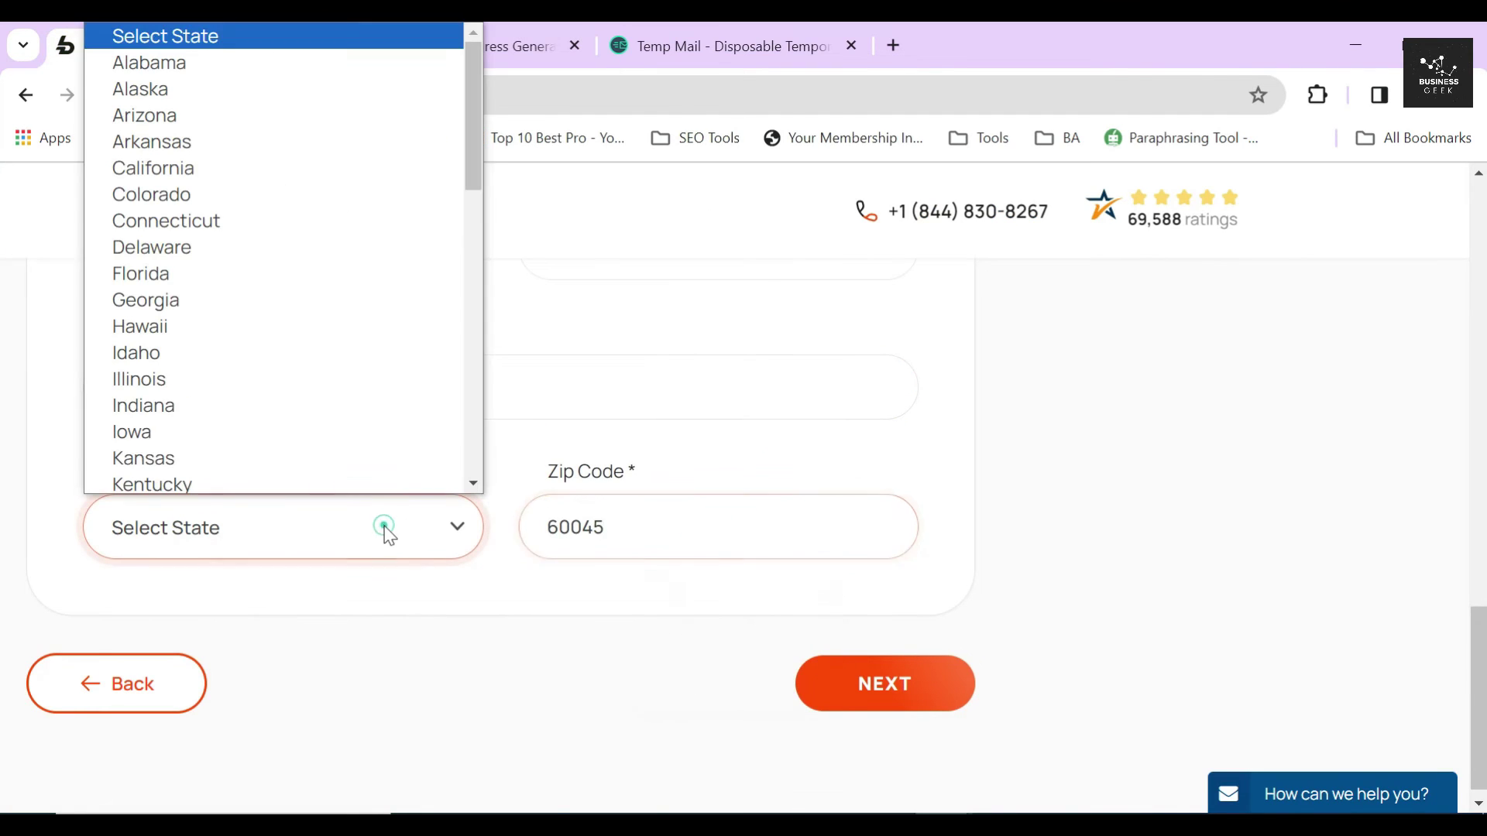
click(275, 377)
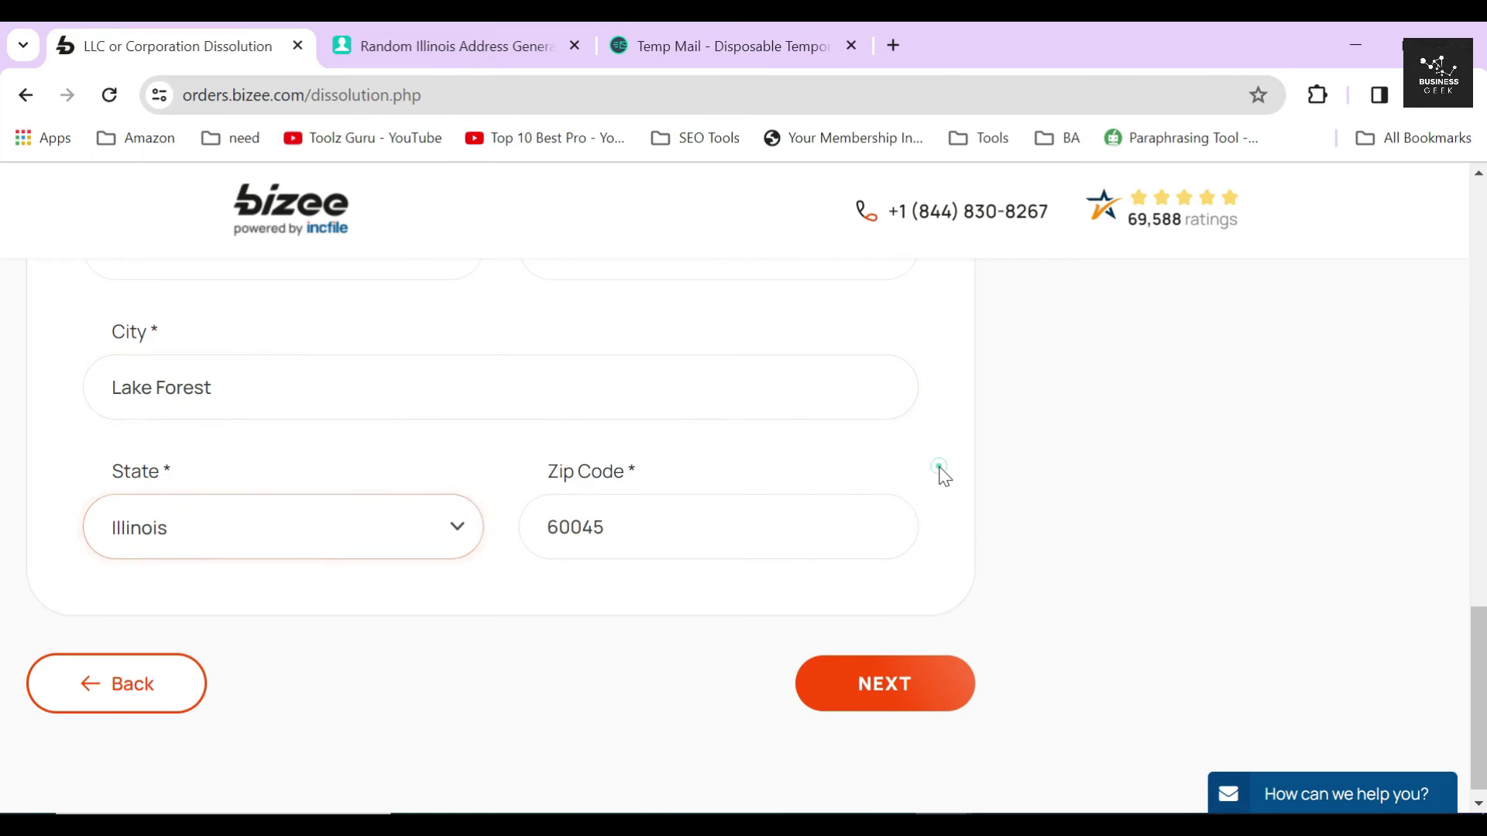
click(886, 685)
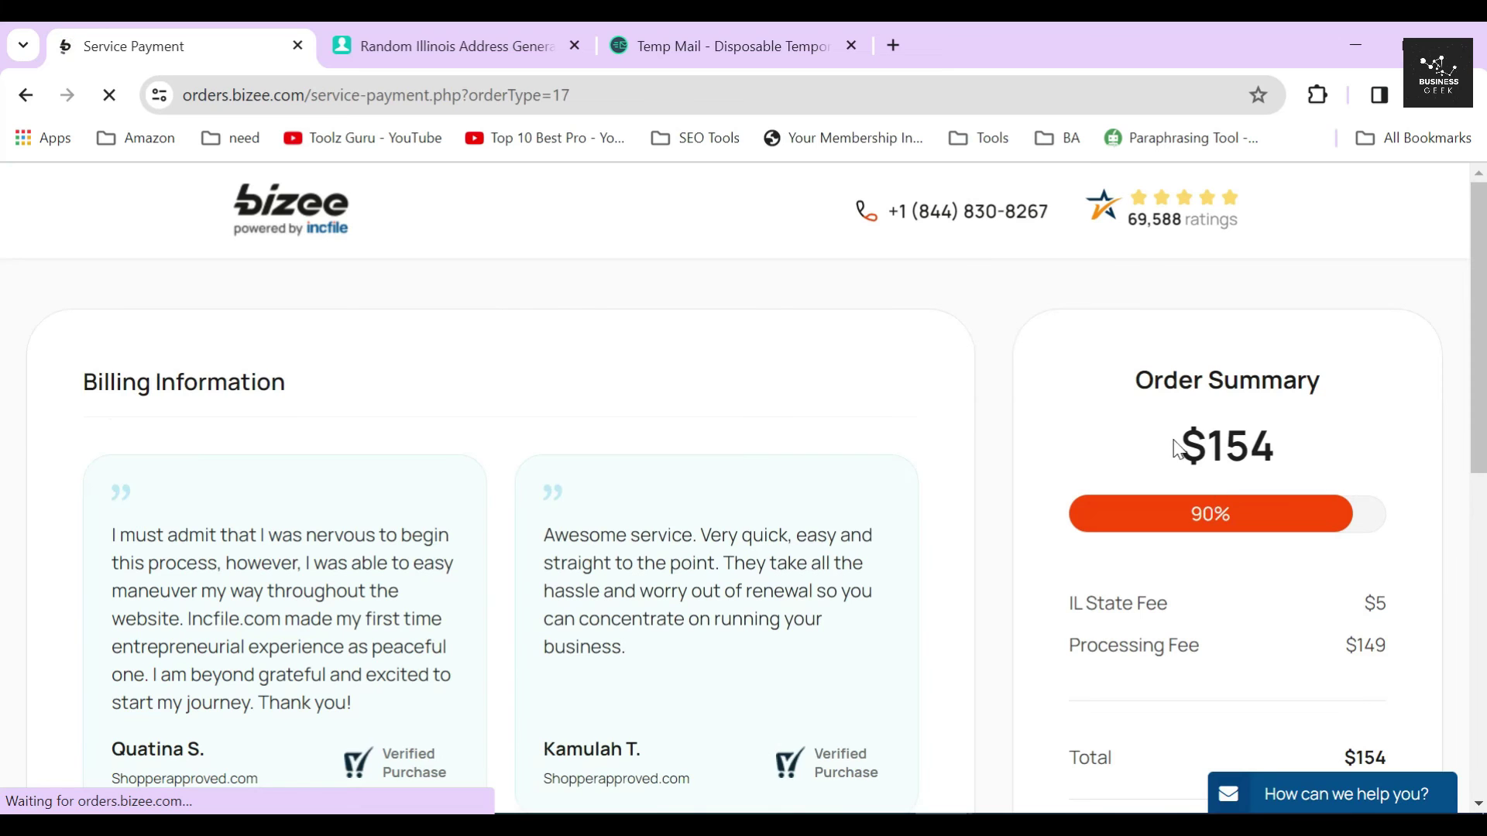
- Review the payment page's order total, credit card fields, billing address section and agreement terms
double_click(1177, 448)
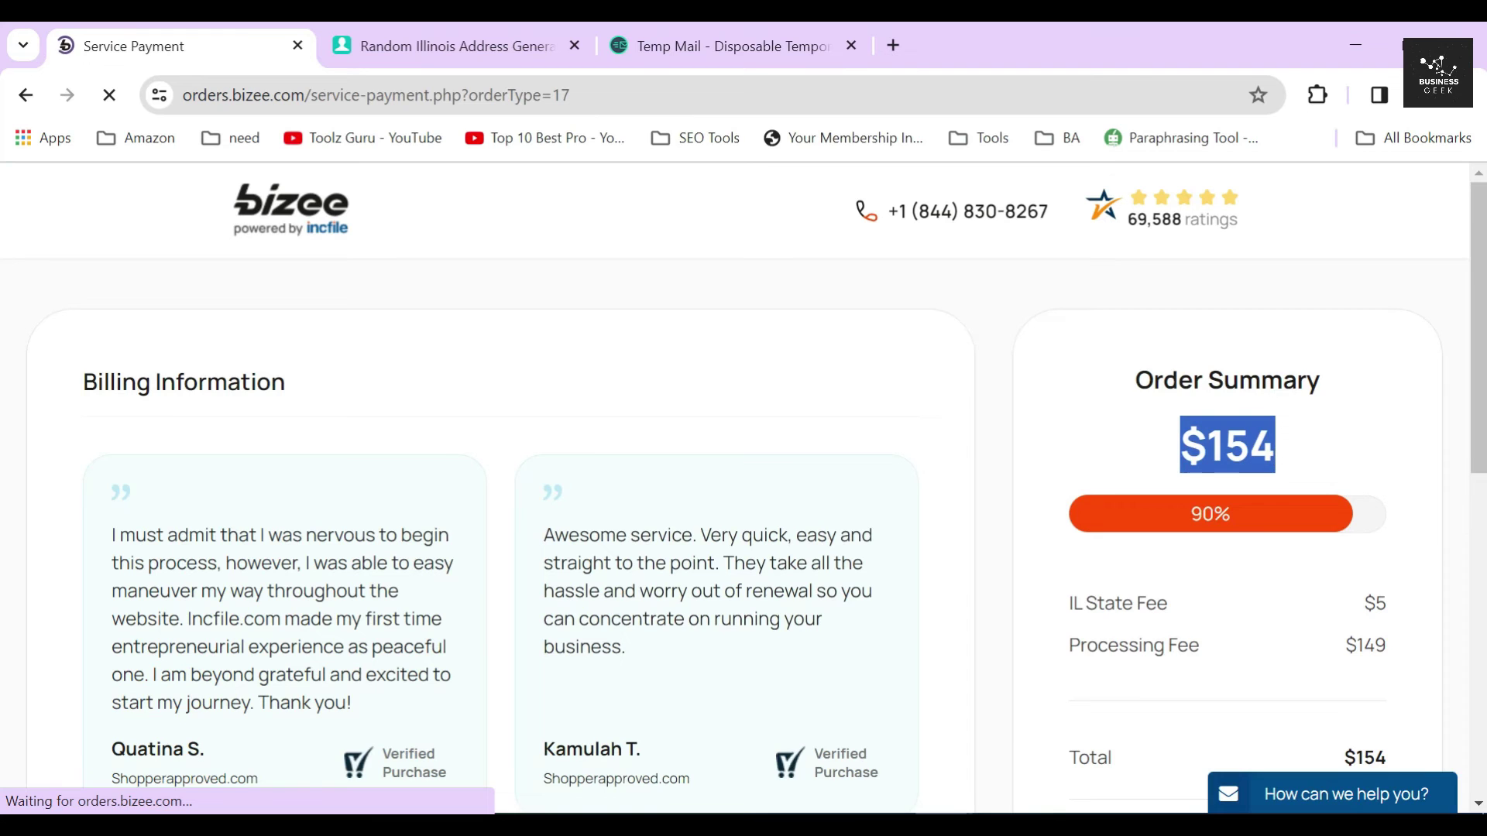
click(996, 583)
scroll(899, 584, down, 4)
scroll(808, 585, down, 1)
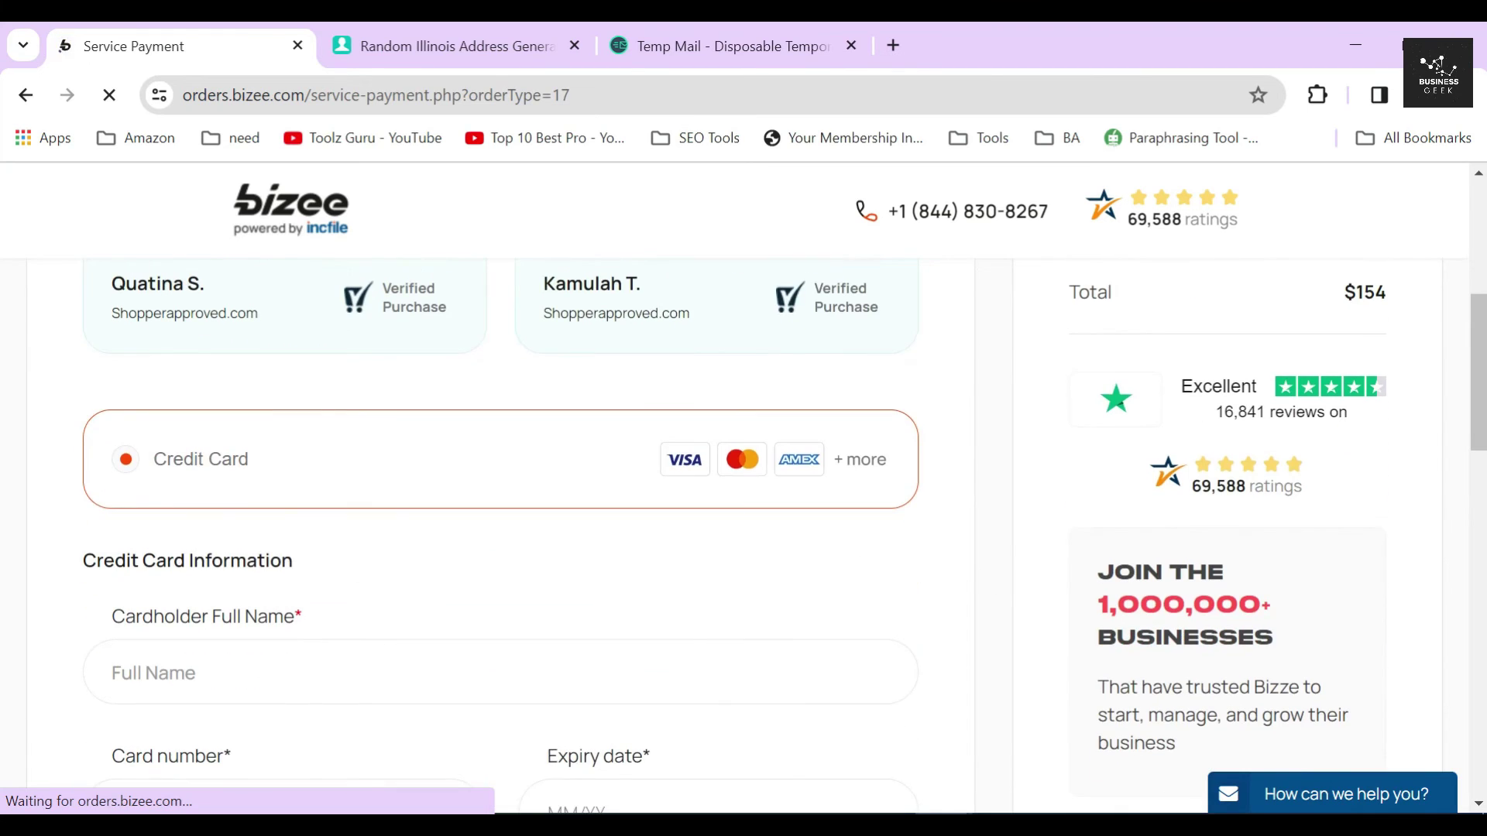
drag(97, 561, 354, 571)
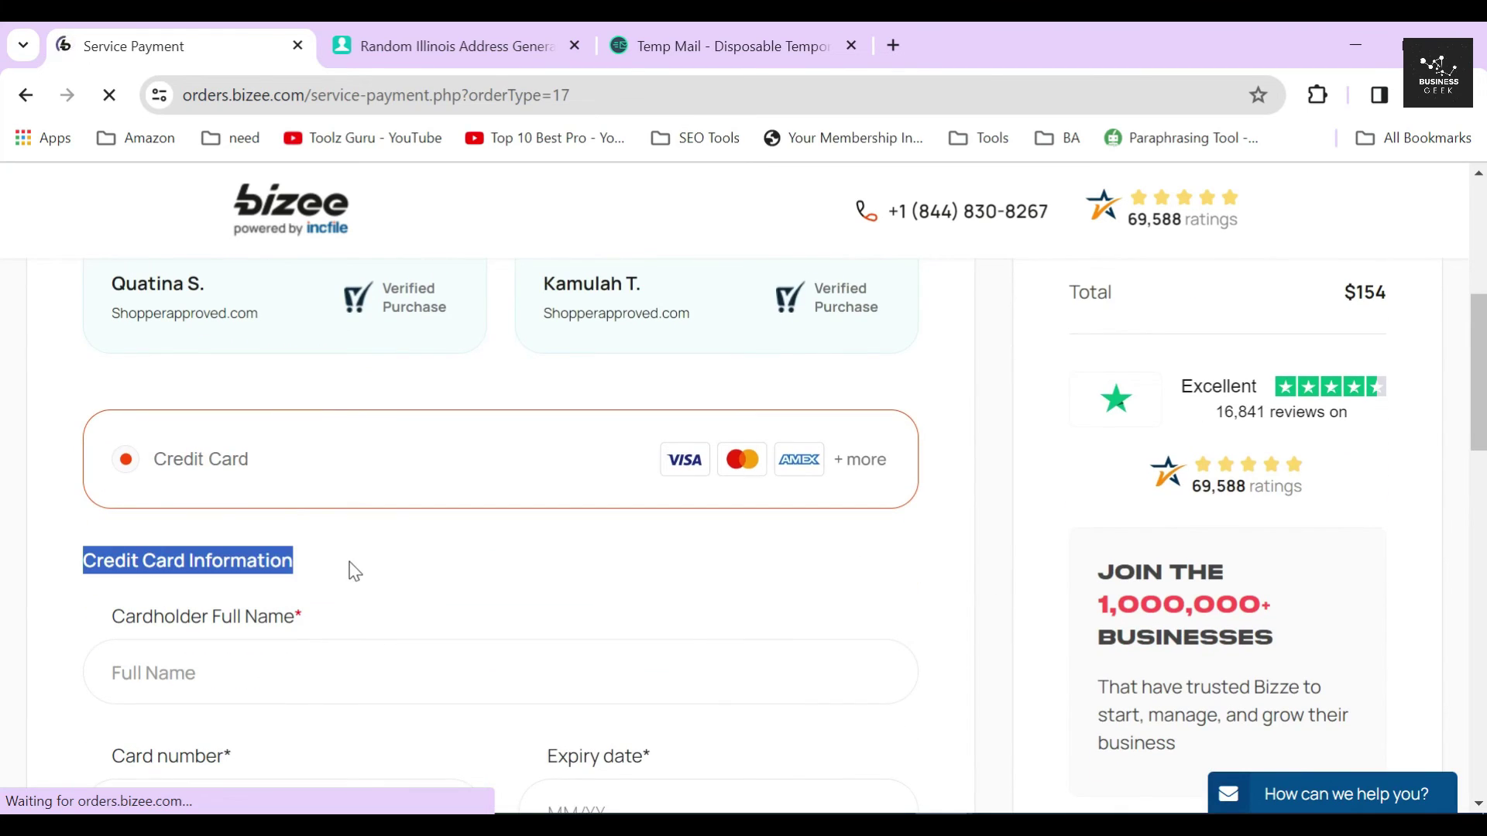
click(66, 458)
scroll(546, 568, down, 5)
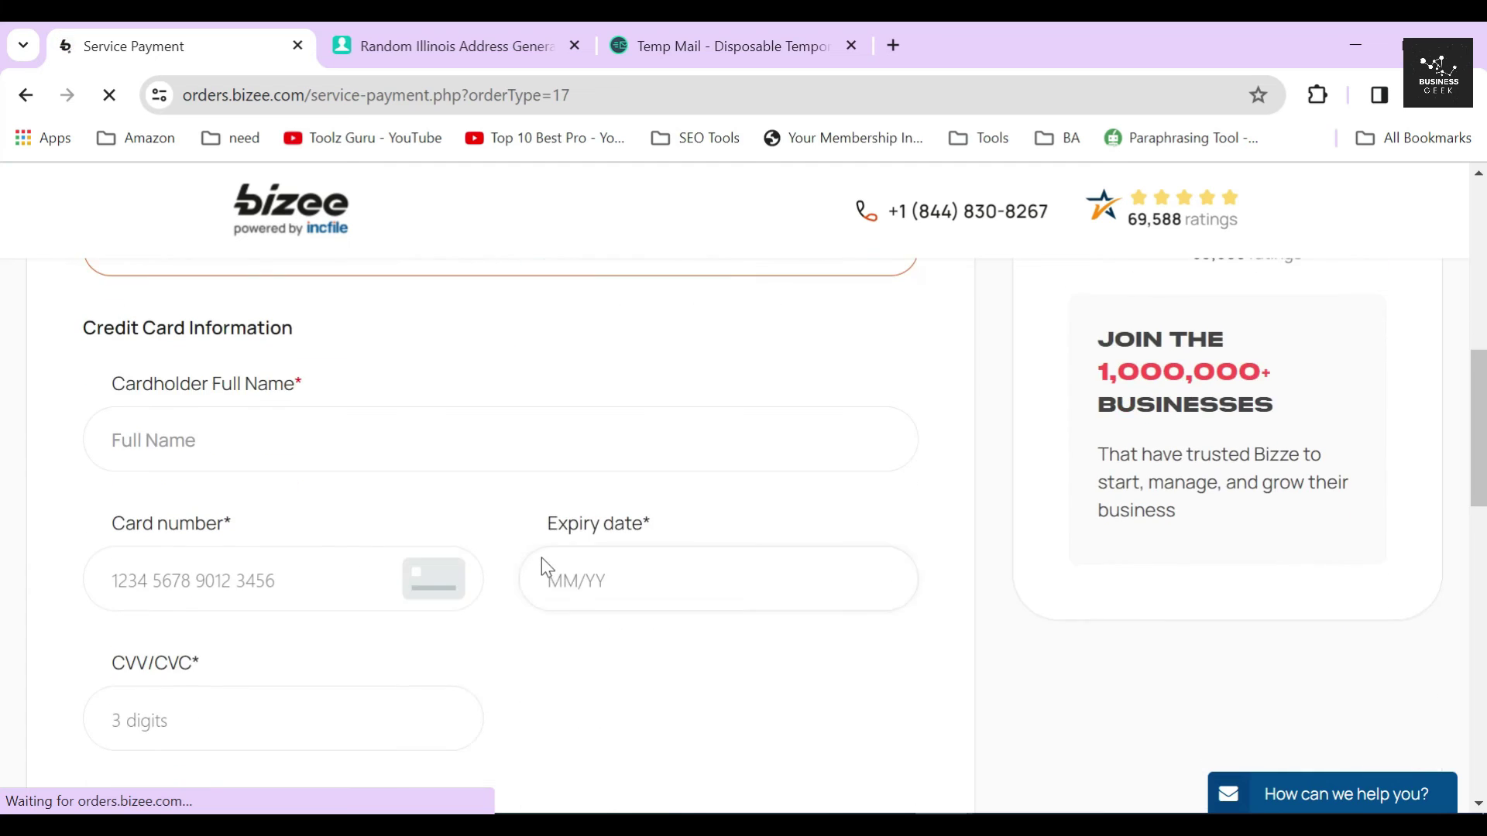
drag(75, 487, 287, 490)
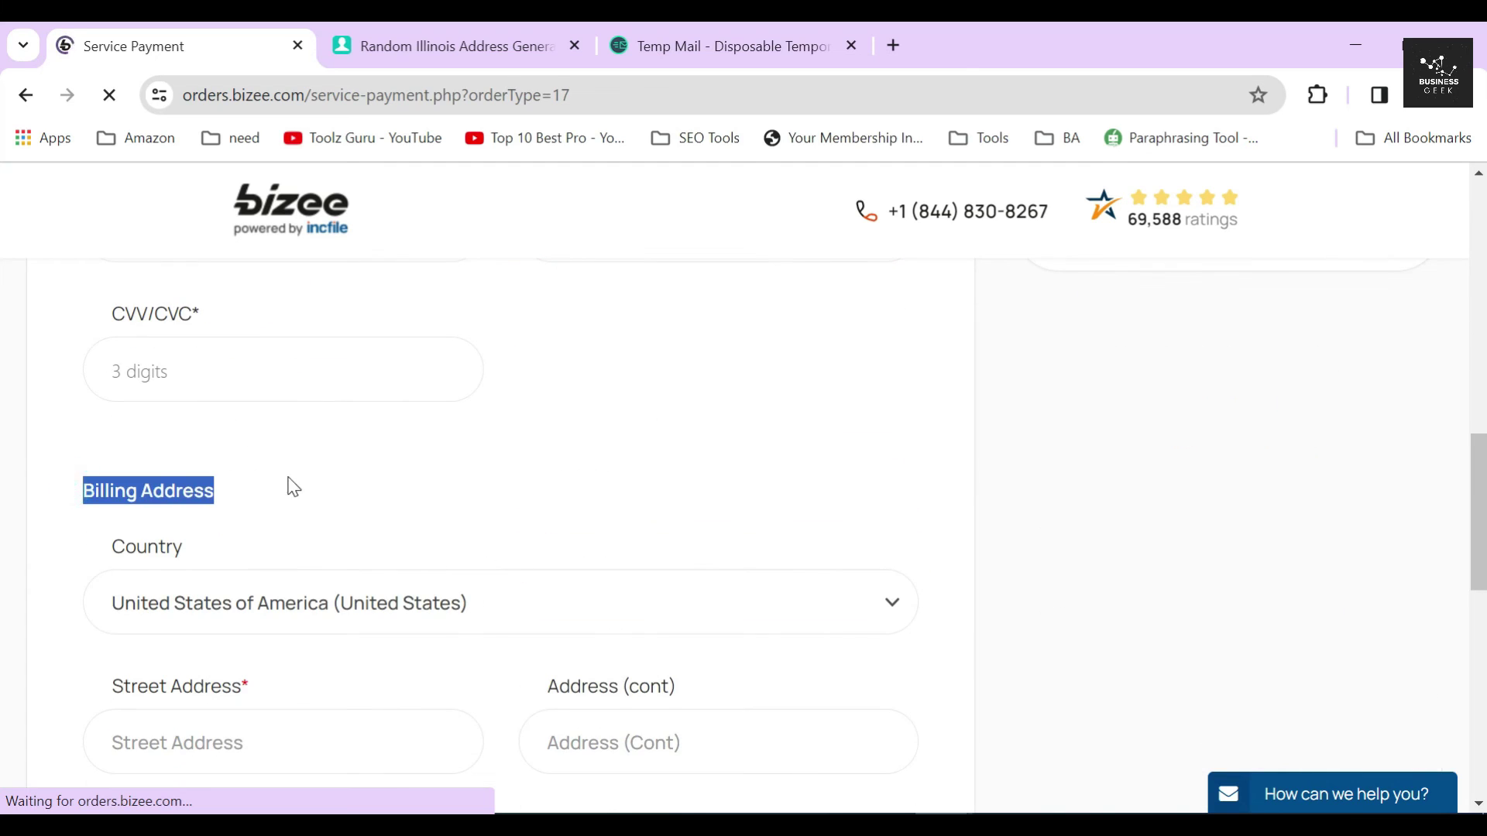
click(288, 486)
scroll(743, 544, down, 8)
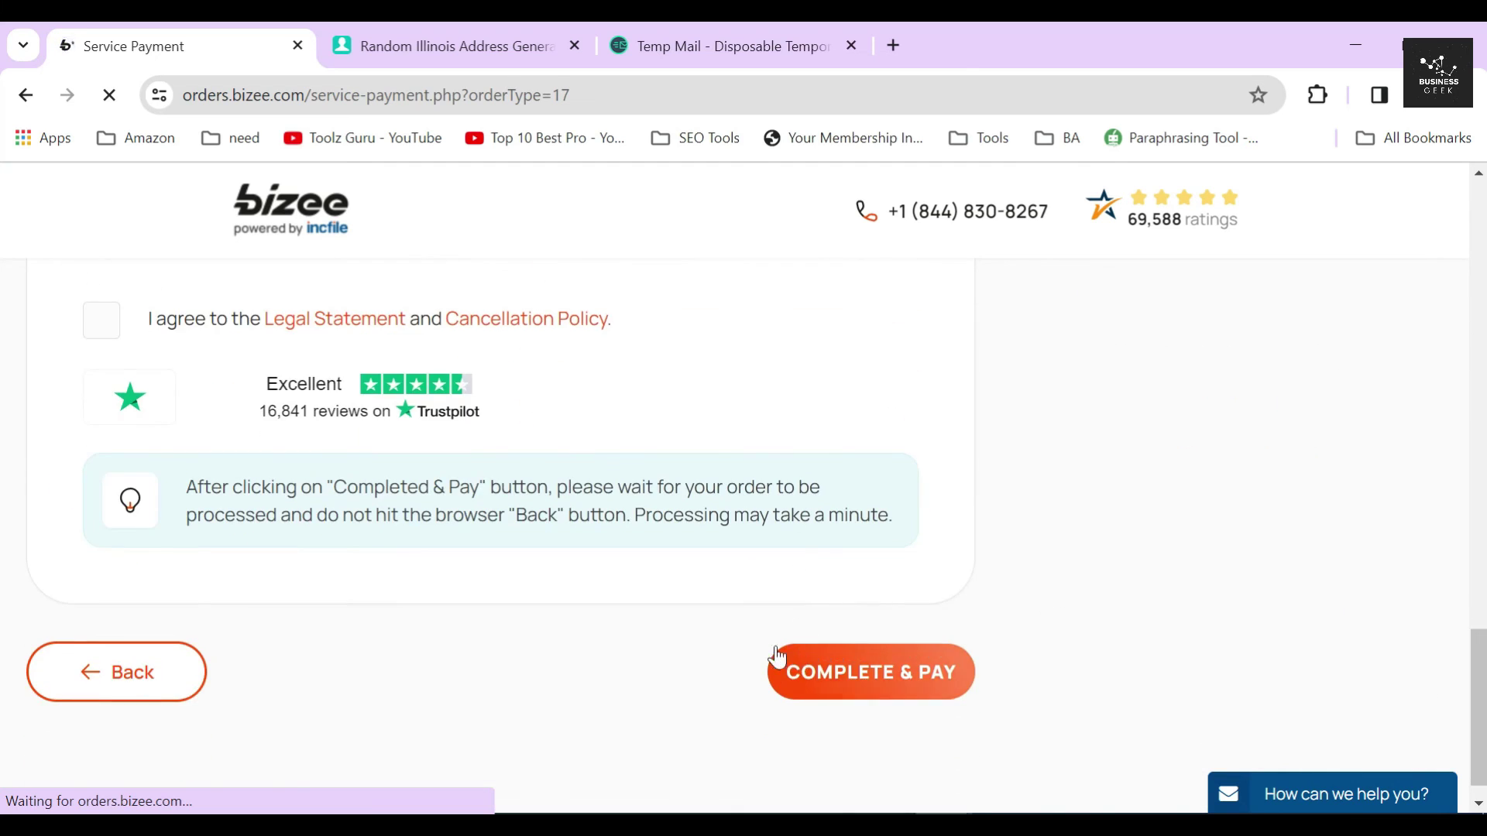
scroll(949, 573, up, 10)
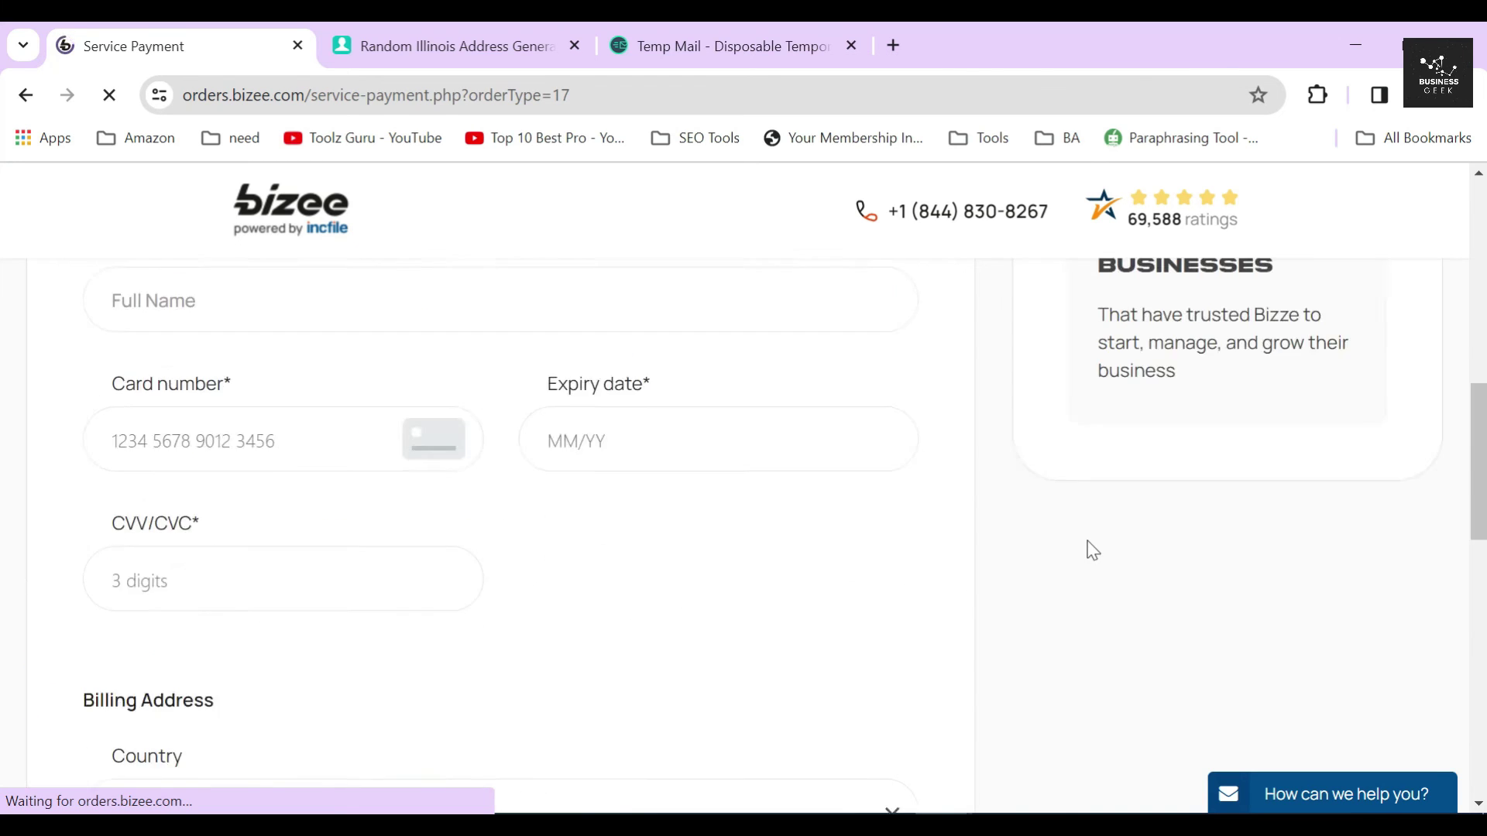
scroll(1132, 537, up, 3)
drag(1127, 446, 1278, 447)
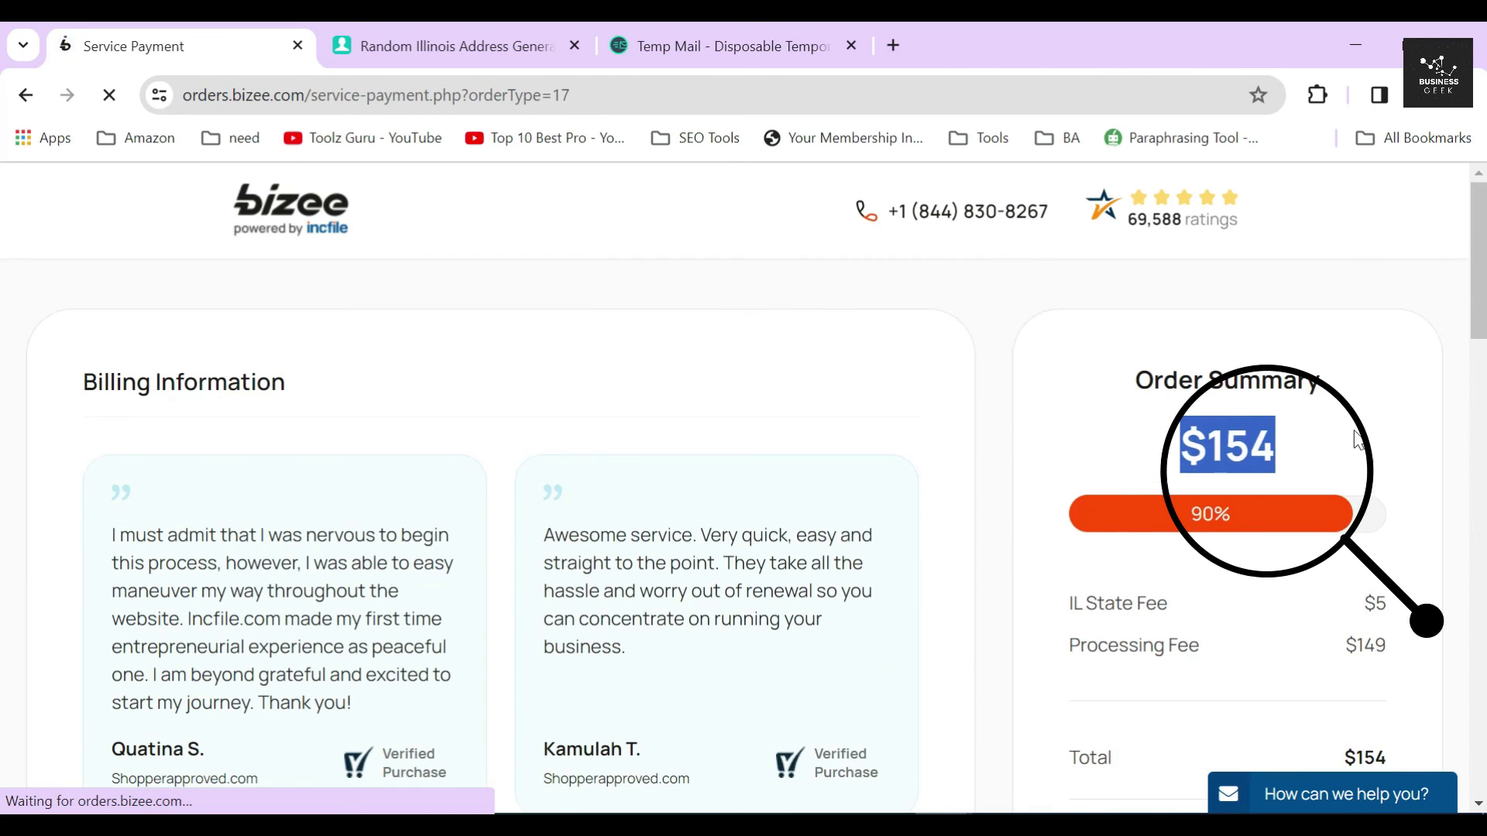